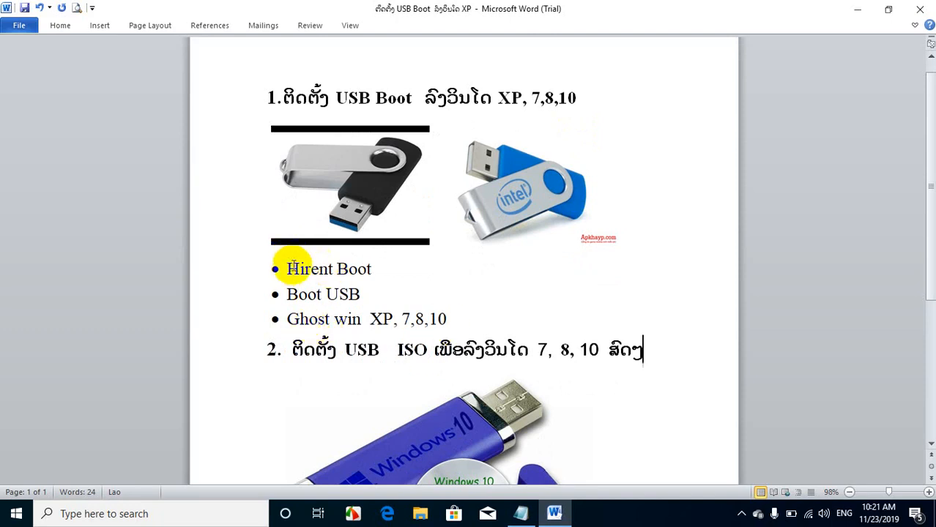
Step: Review the Hirent Boot and Boot USB items in the bulleted list under the first heading
{"action": "left_click_drag", "start_coordinate": [286, 269], "coordinate": [373, 270]}
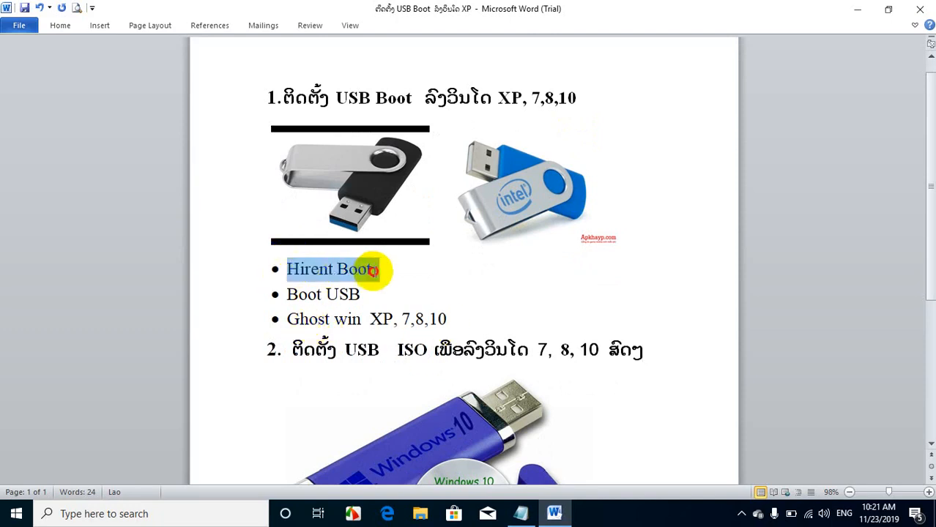
{"action": "left_click", "coordinate": [386, 276]}
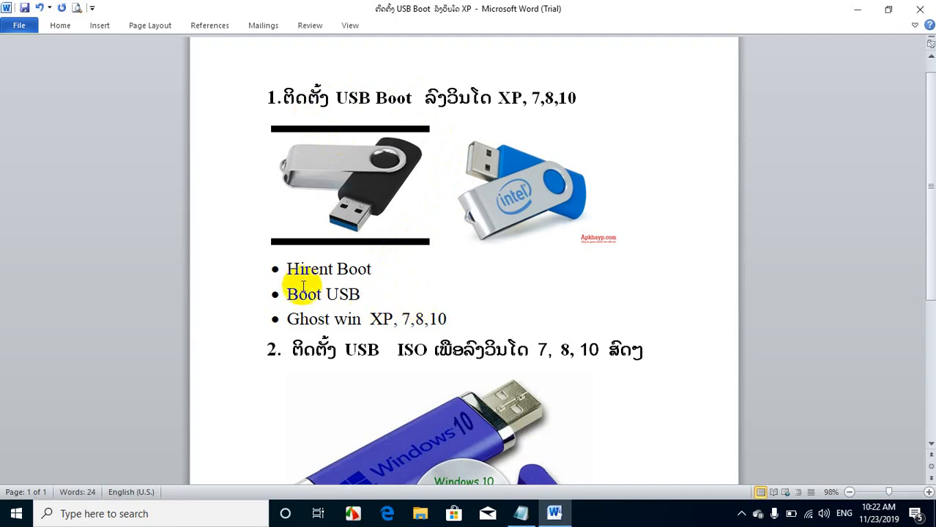
{"action": "left_click_drag", "start_coordinate": [287, 269], "coordinate": [360, 268]}
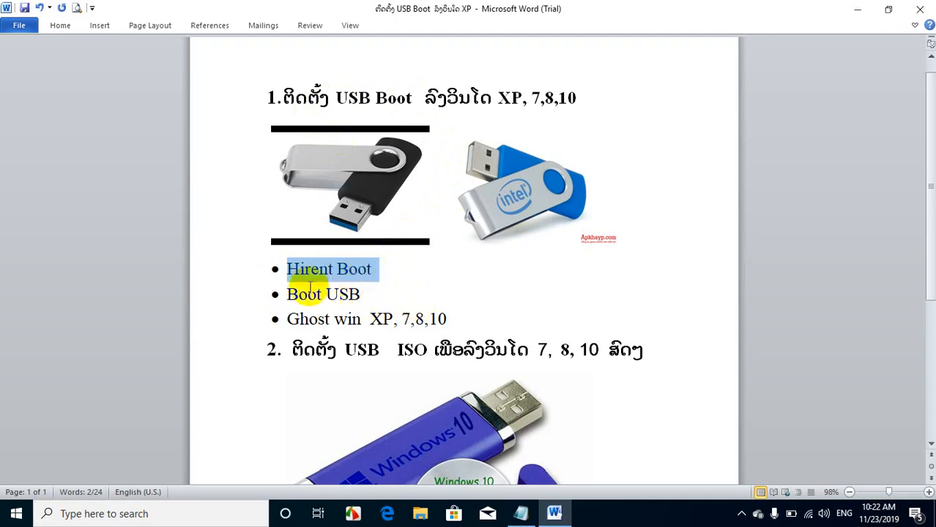
{"action": "left_click_drag", "start_coordinate": [286, 295], "coordinate": [364, 293]}
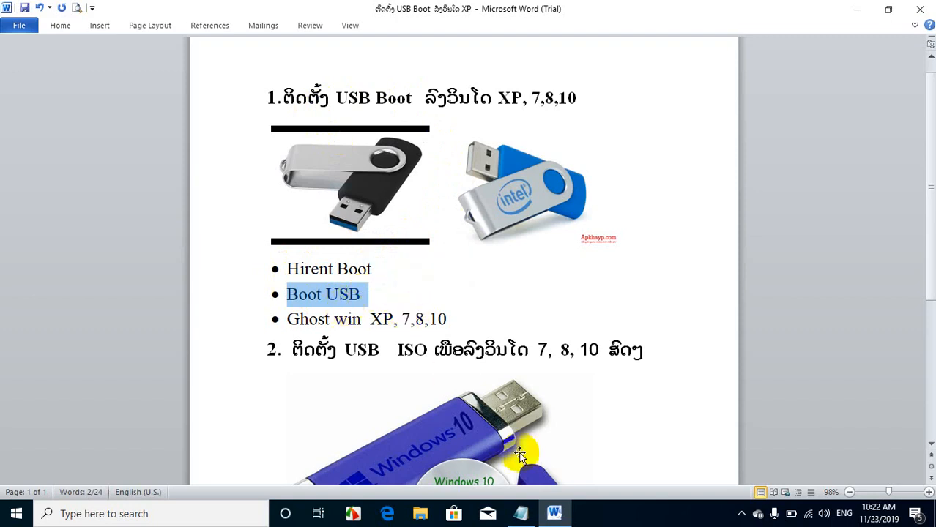
Step: Switch to the linh file in Notepad, copy the first Hirent Boot link, and open it in a maximized Google Chrome window
{"action": "left_click", "coordinate": [532, 520]}
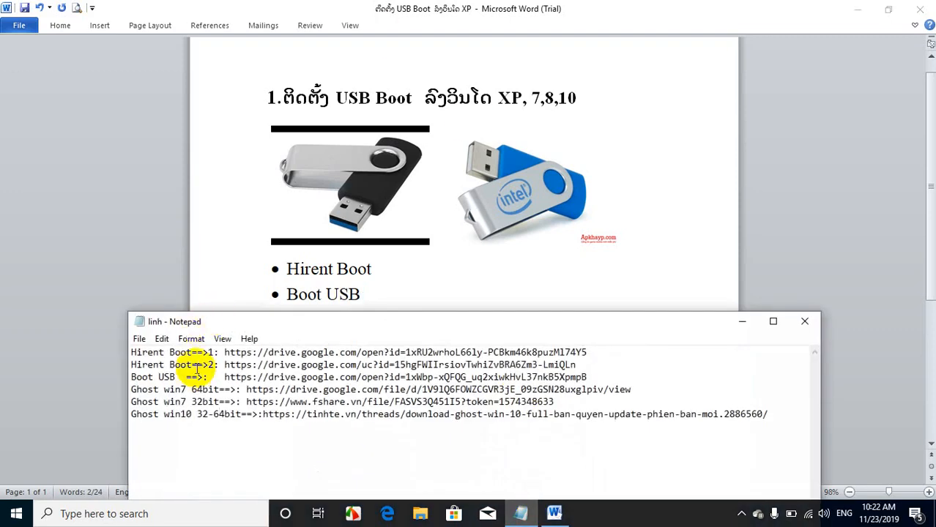
{"action": "left_click_drag", "start_coordinate": [224, 352], "coordinate": [588, 348]}
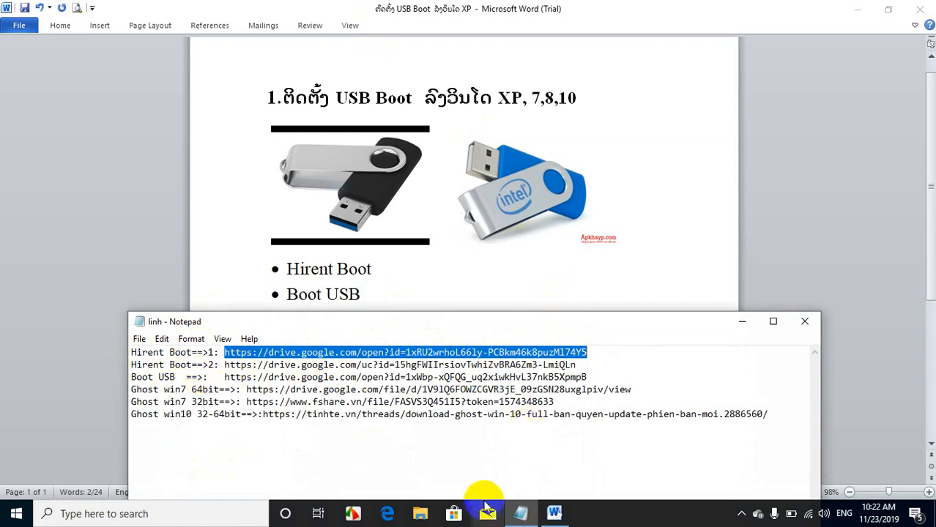
{"action": "left_click", "coordinate": [858, 15]}
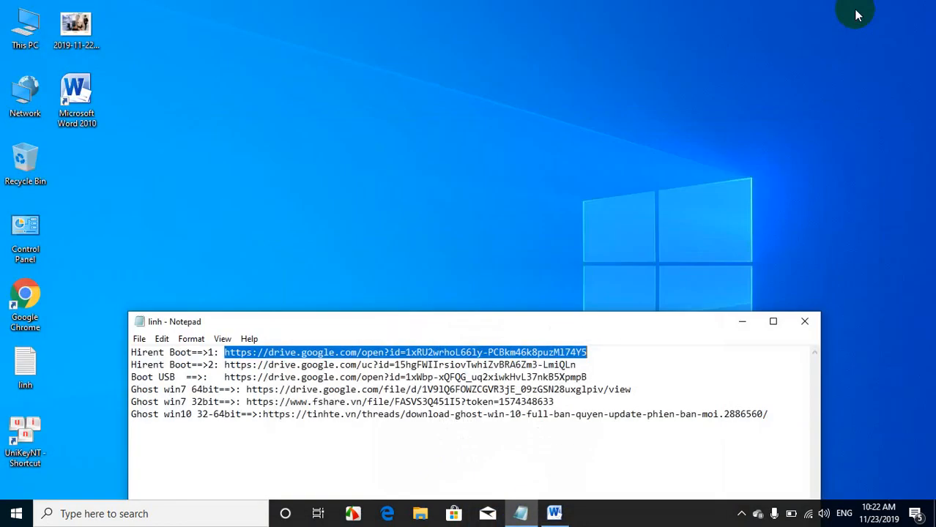
{"action": "left_click", "coordinate": [27, 308]}
{"action": "double_click", "coordinate": [27, 307]}
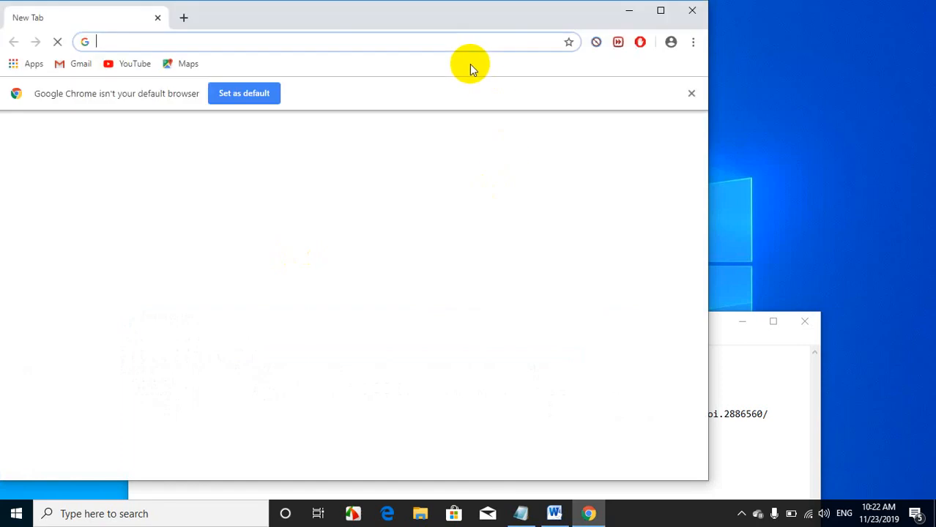
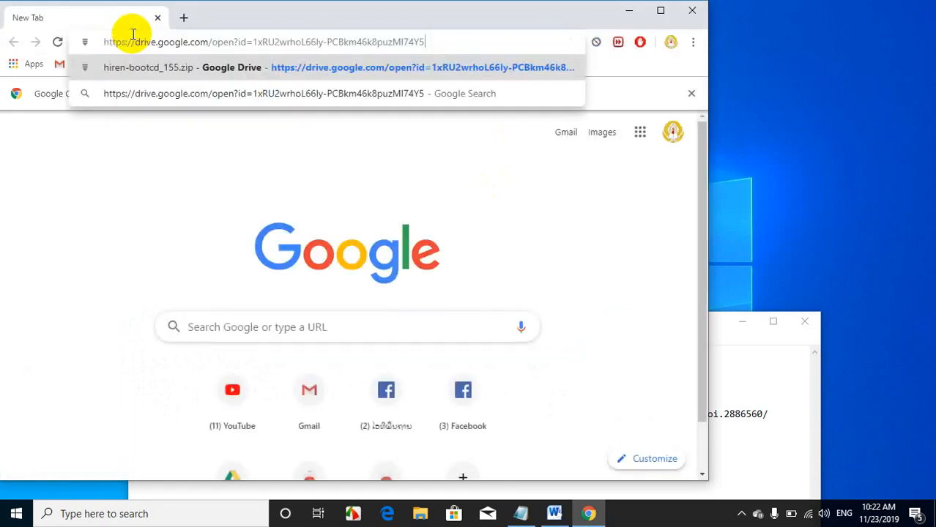
{"action": "key", "text": "Return"}
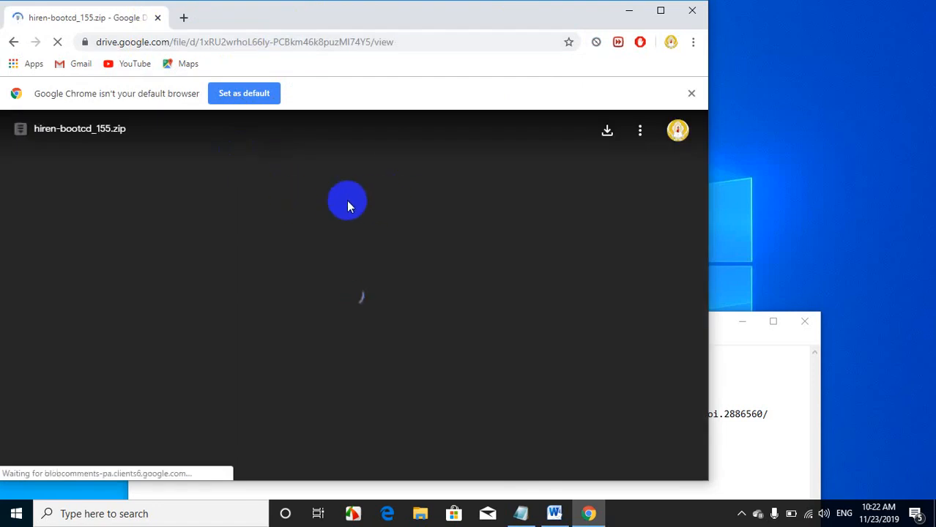
{"action": "left_click", "coordinate": [660, 10]}
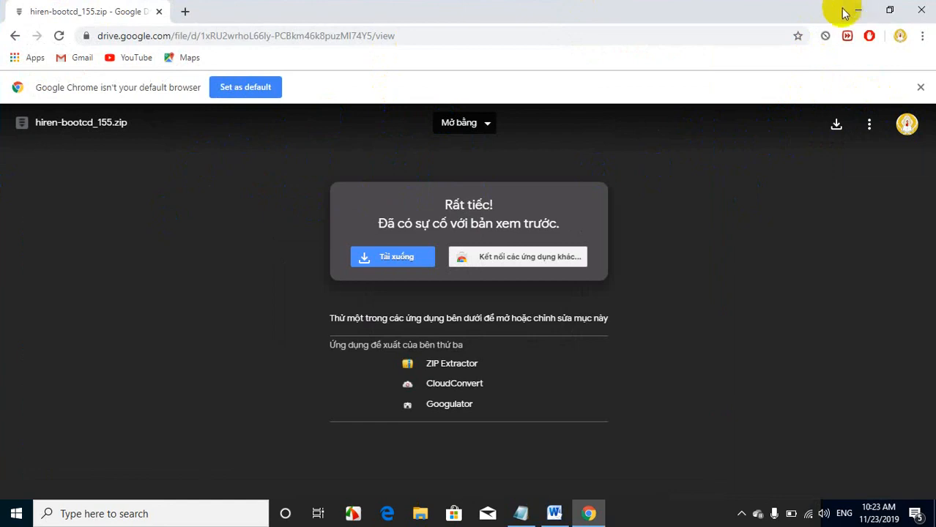
Step: Request the download of hiren-bootcd_155.zip from Google Drive and translate the virus scan warning page
{"action": "left_click", "coordinate": [835, 123]}
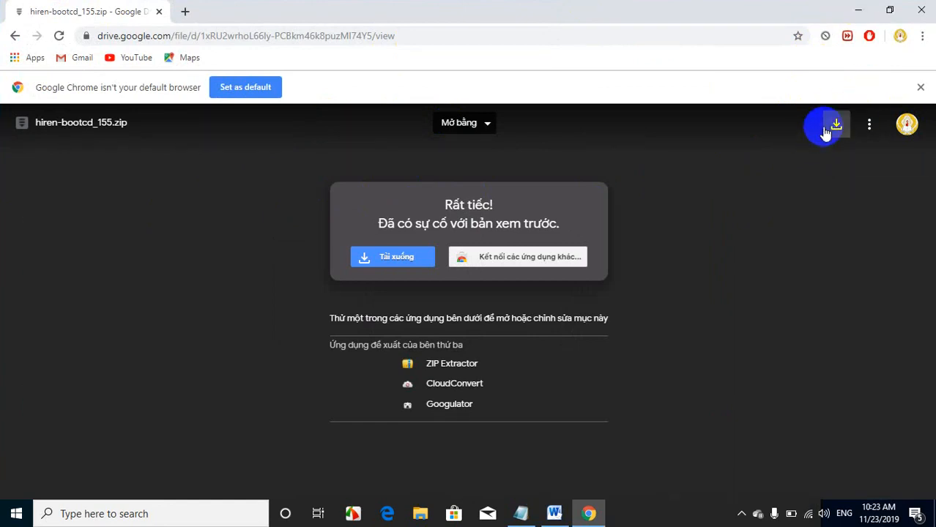
{"action": "left_click", "coordinate": [184, 12]}
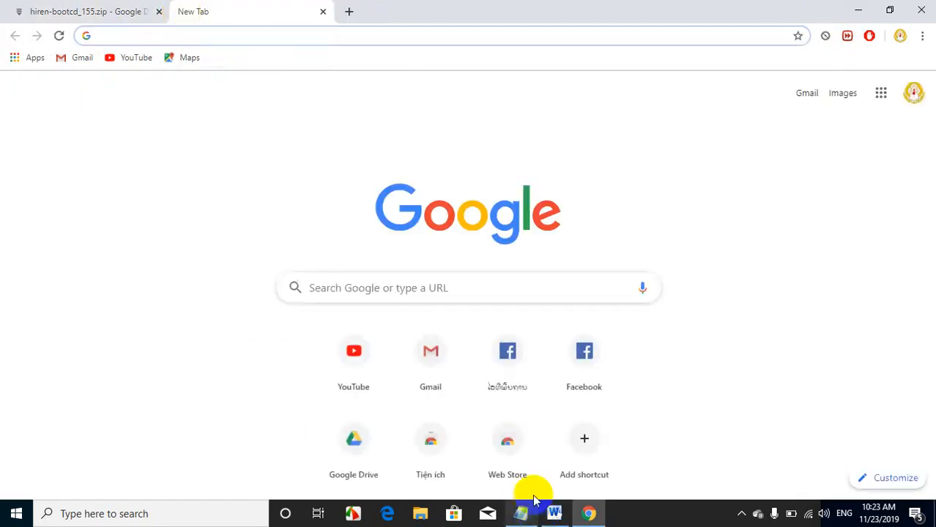
{"action": "left_click", "coordinate": [115, 19]}
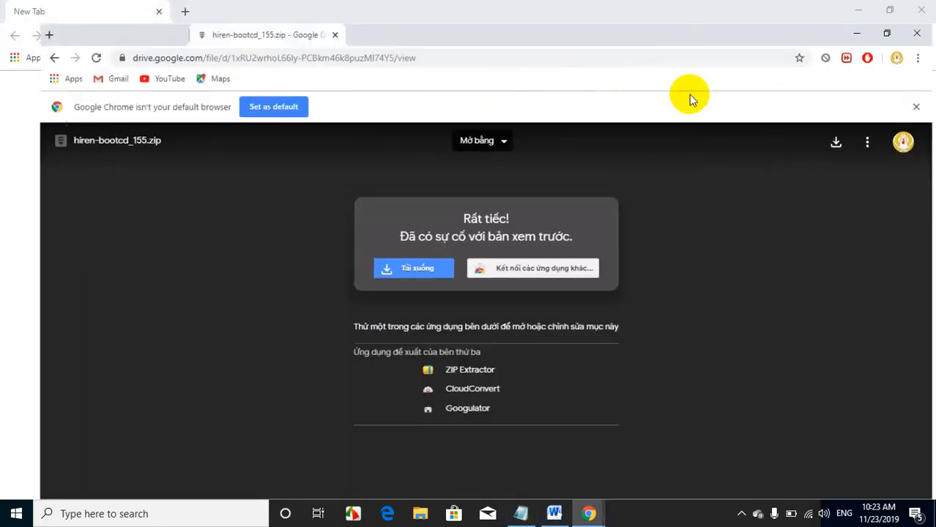
{"action": "left_click", "coordinate": [836, 126]}
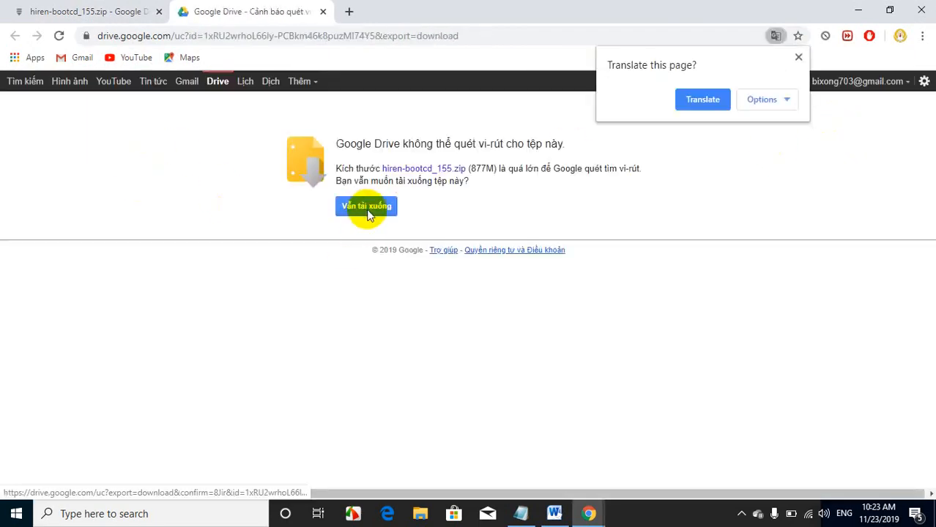
{"action": "left_click", "coordinate": [699, 100]}
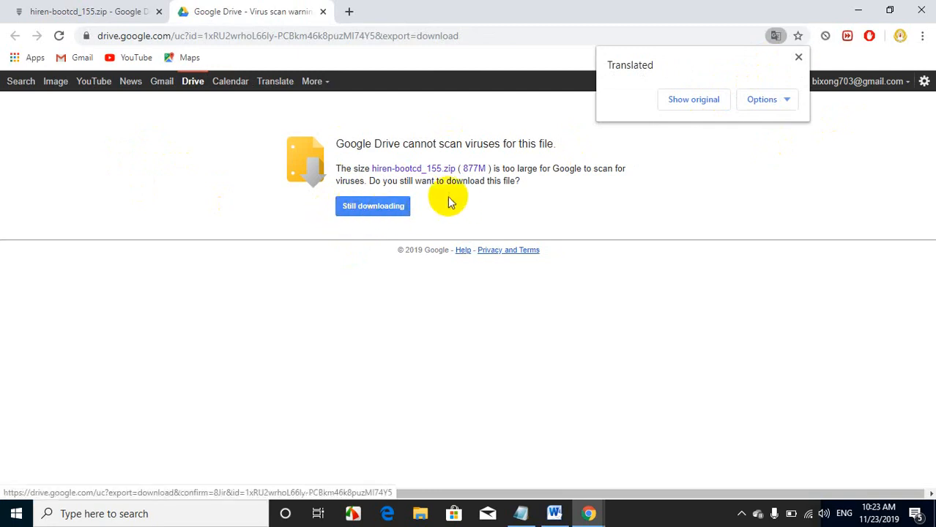
{"action": "left_click", "coordinate": [799, 57]}
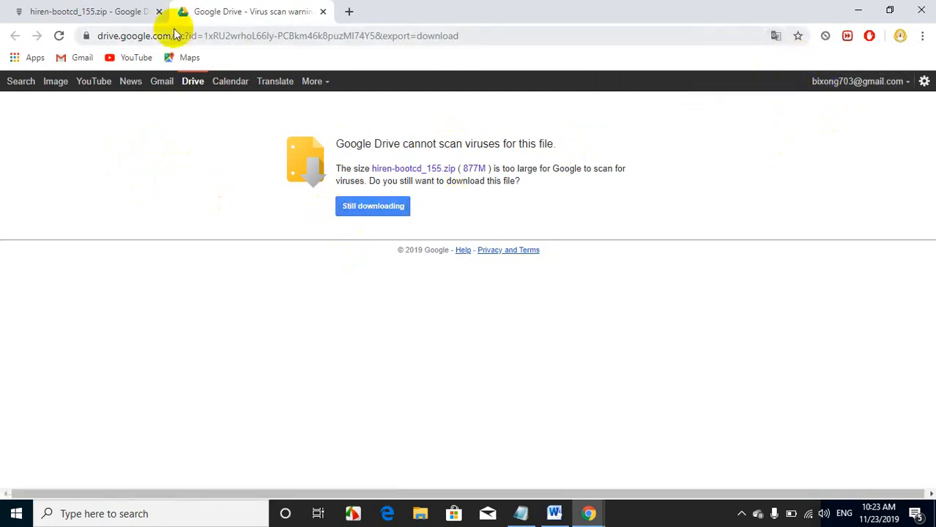
Step: Open the Boot USB link from the linh file in a new Chrome tab and download grub4dos_11.zip
{"action": "left_click", "coordinate": [348, 13]}
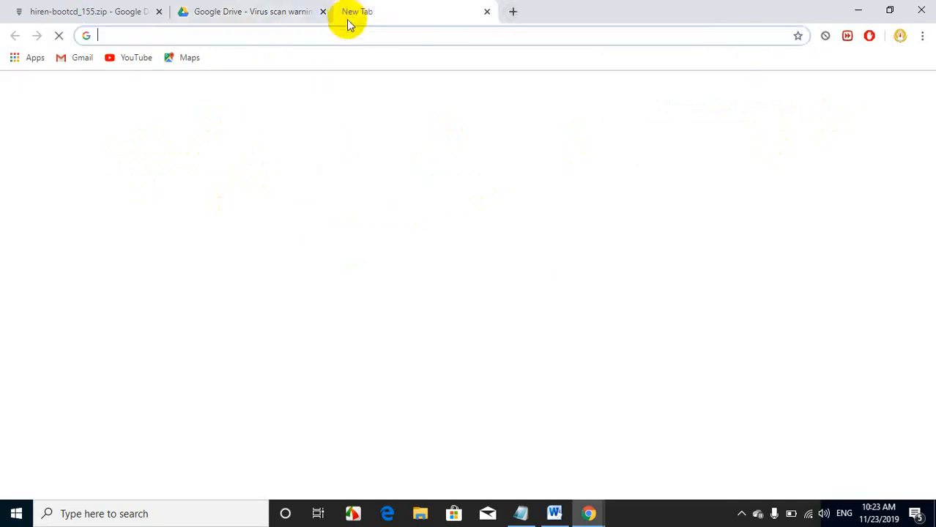
{"action": "left_click", "coordinate": [523, 516]}
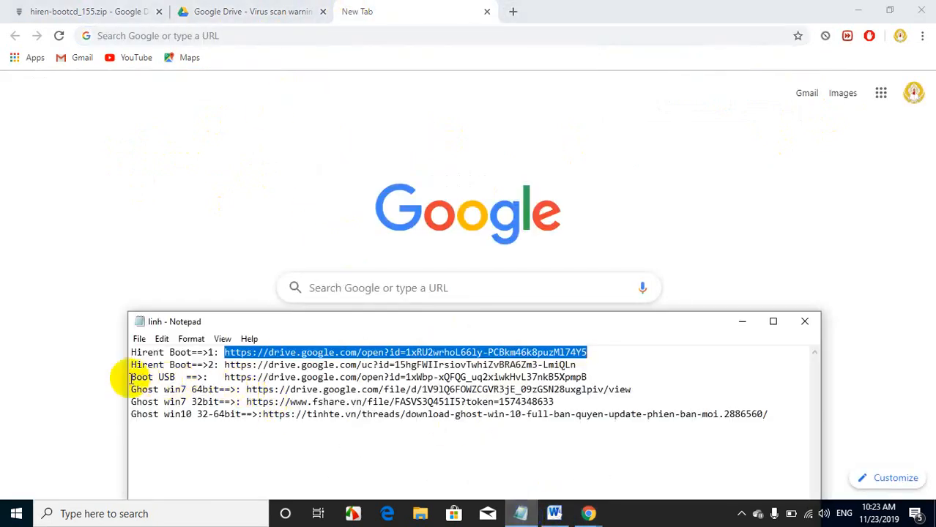
{"action": "left_click_drag", "start_coordinate": [225, 378], "coordinate": [590, 378]}
{"action": "key", "text": "ctrl+c"}
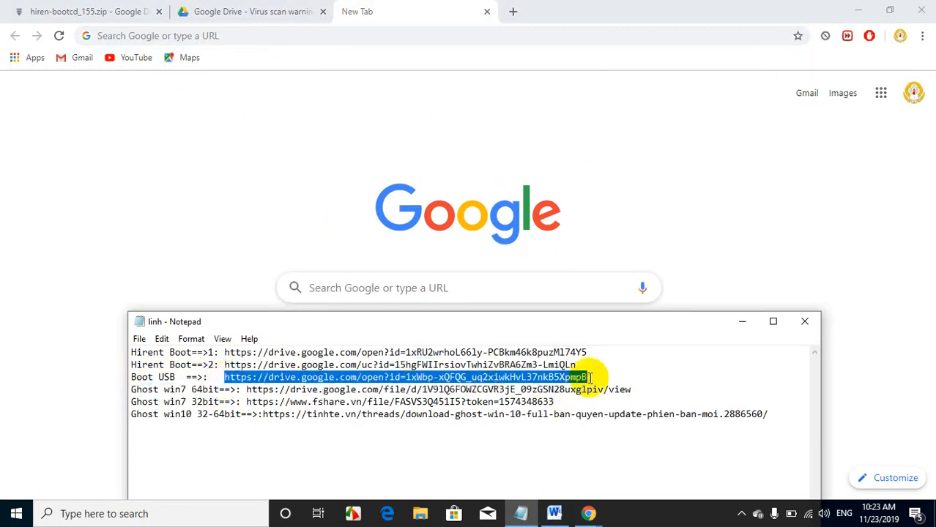
{"action": "left_click", "coordinate": [221, 32]}
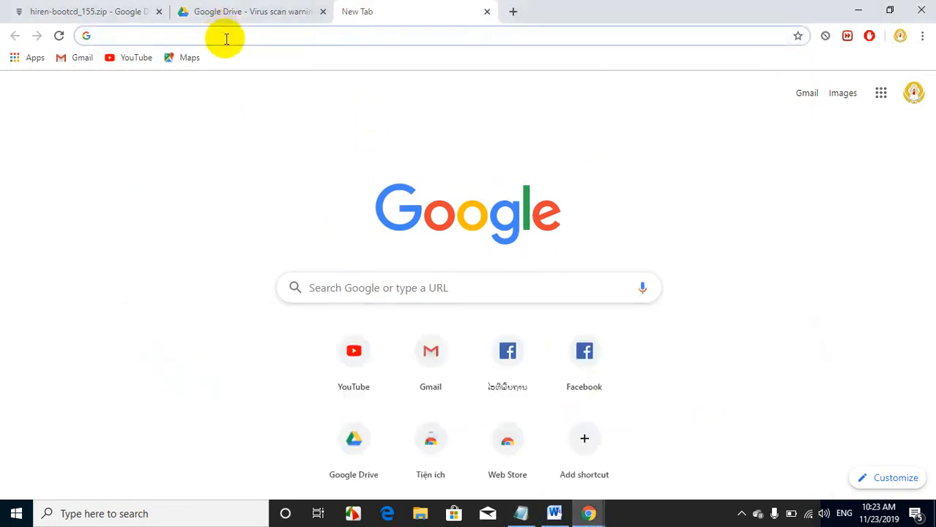
{"action": "key", "text": "ctrl+v"}
{"action": "key", "text": "Return"}
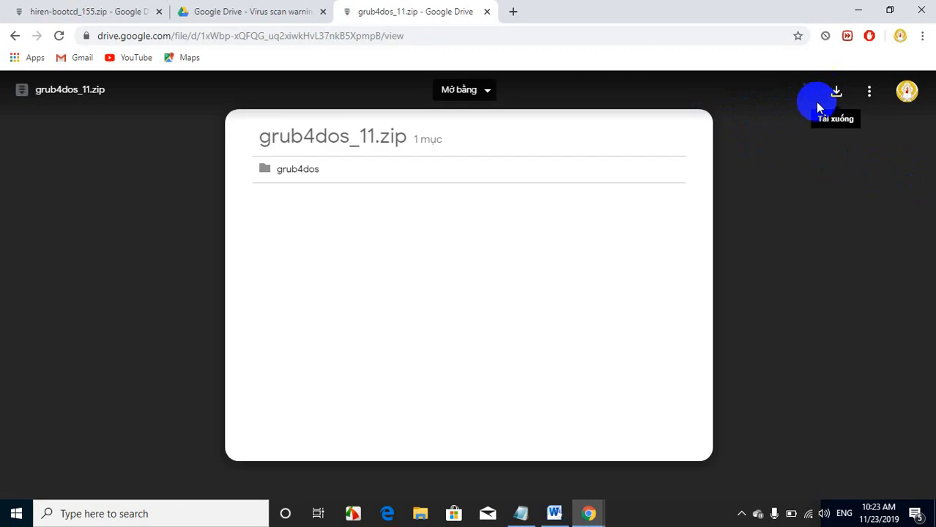
{"action": "left_click", "coordinate": [837, 91]}
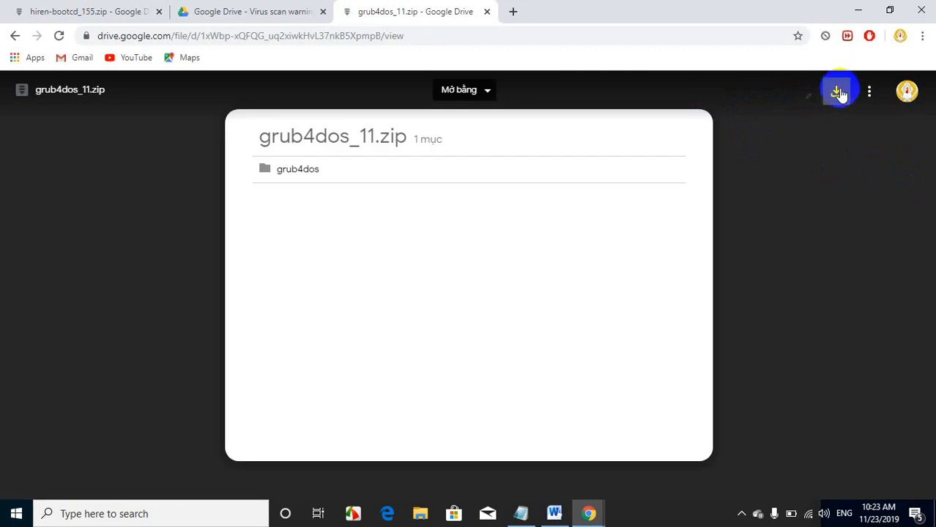
Step: Minimize the Chrome windows and open the Downloads folder in File Explorer
{"action": "left_click", "coordinate": [858, 9]}
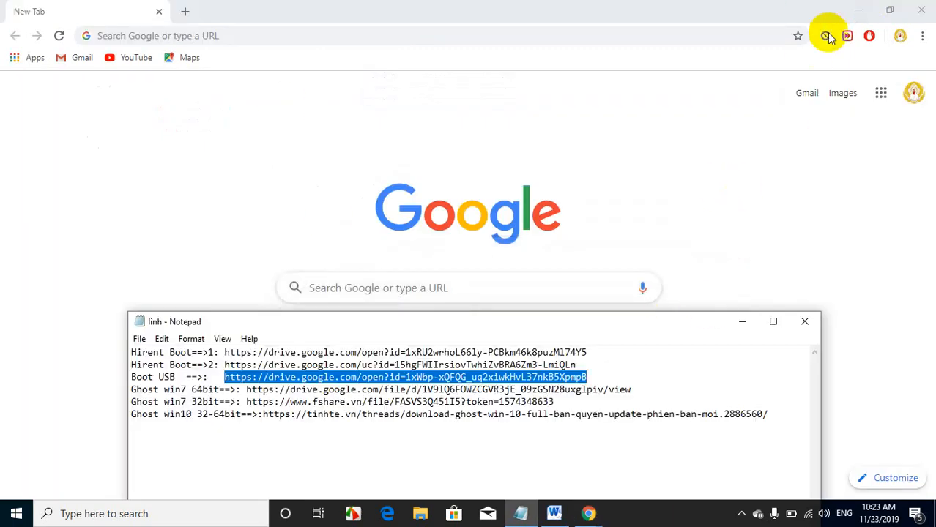
{"action": "left_click", "coordinate": [858, 9]}
{"action": "double_click", "coordinate": [25, 27]}
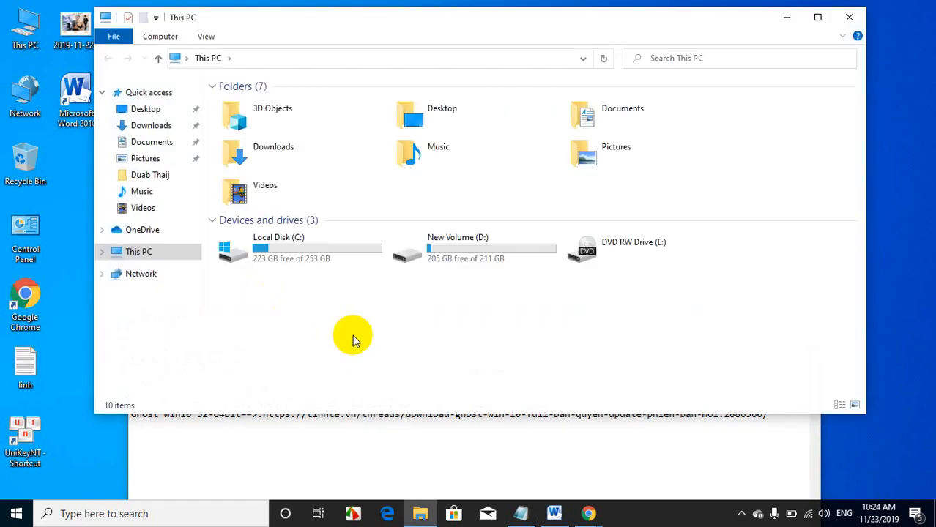
{"action": "double_click", "coordinate": [285, 141]}
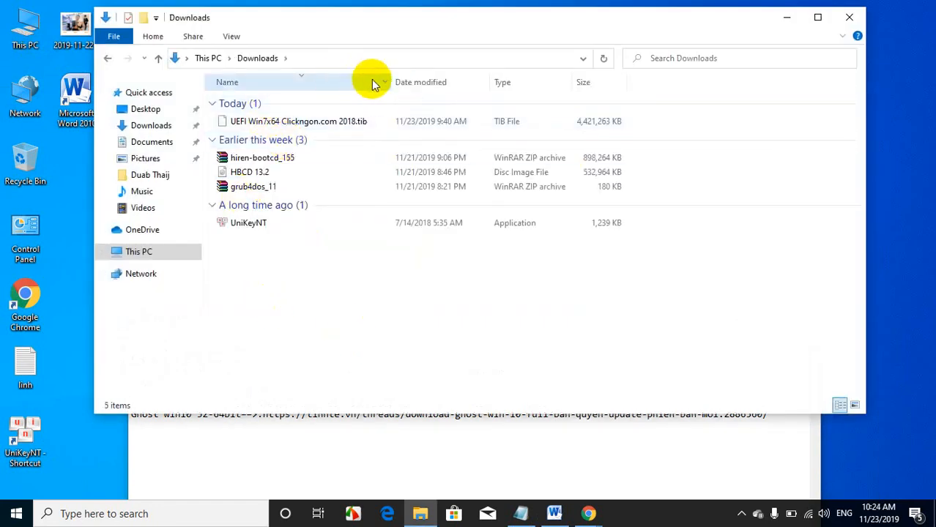
Step: Filter the Downloads folder by name to show only the A – H files
{"action": "left_click", "coordinate": [386, 83]}
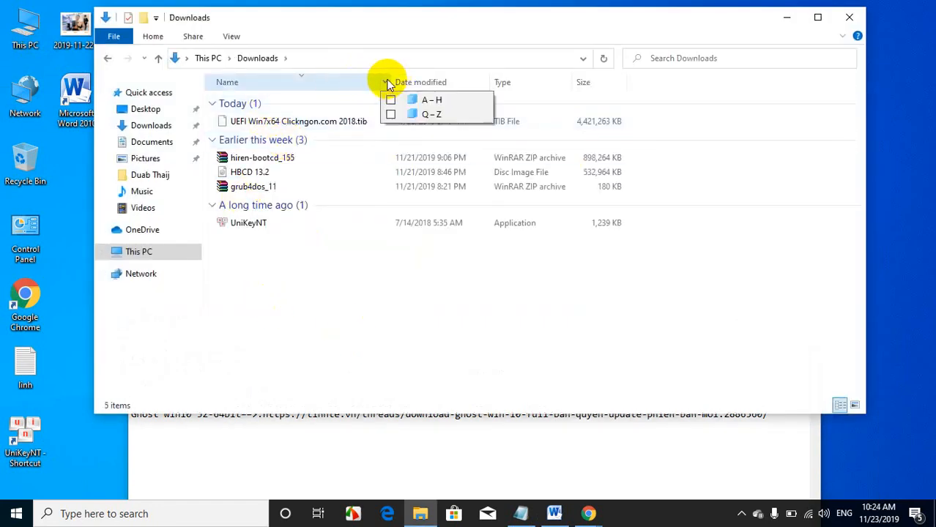
{"action": "left_click", "coordinate": [391, 115]}
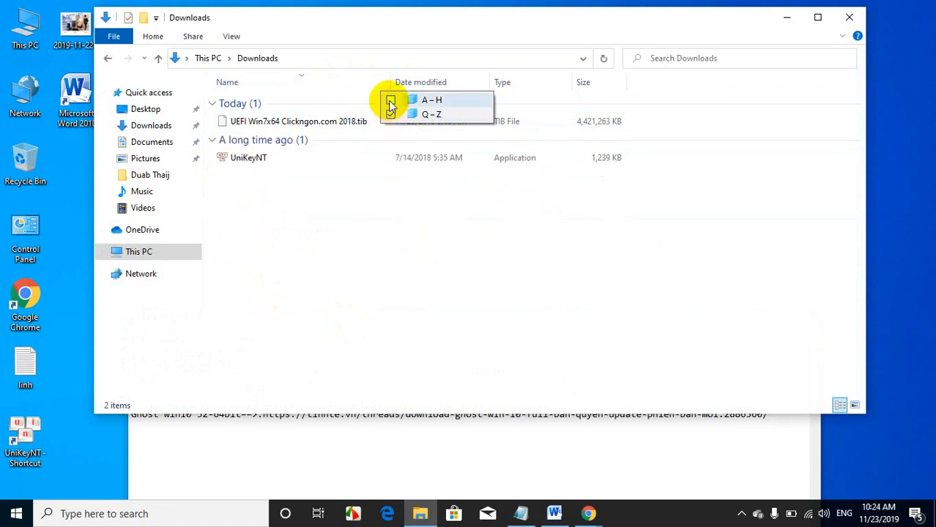
{"action": "left_click", "coordinate": [390, 100]}
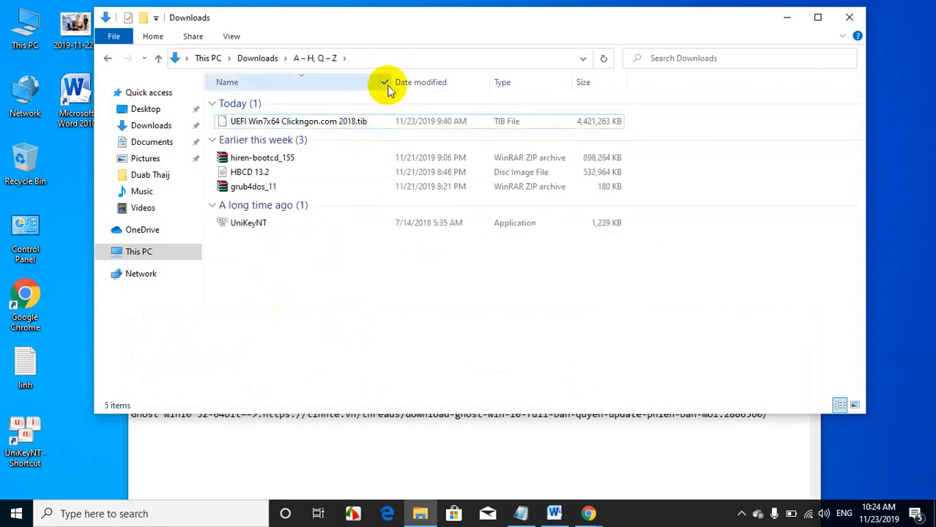
{"action": "left_click", "coordinate": [386, 83]}
{"action": "left_click", "coordinate": [390, 115]}
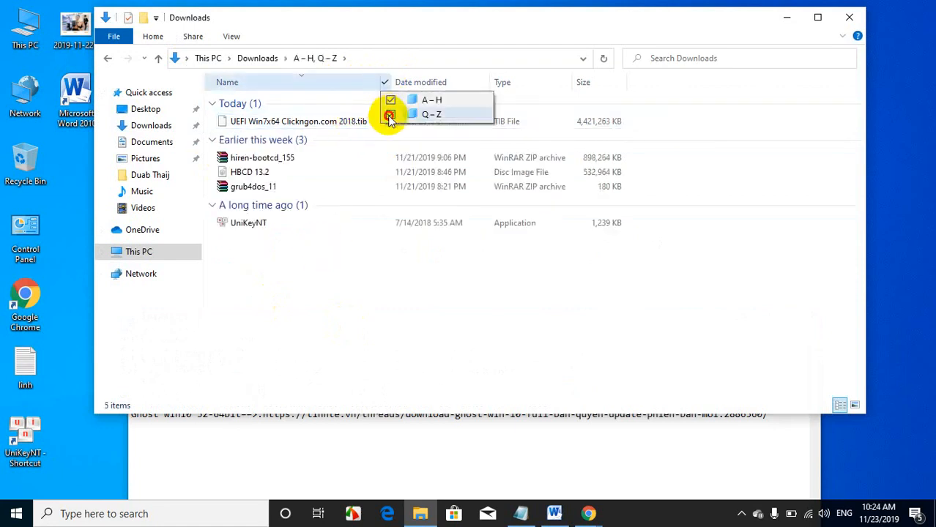
{"action": "left_click", "coordinate": [390, 115]}
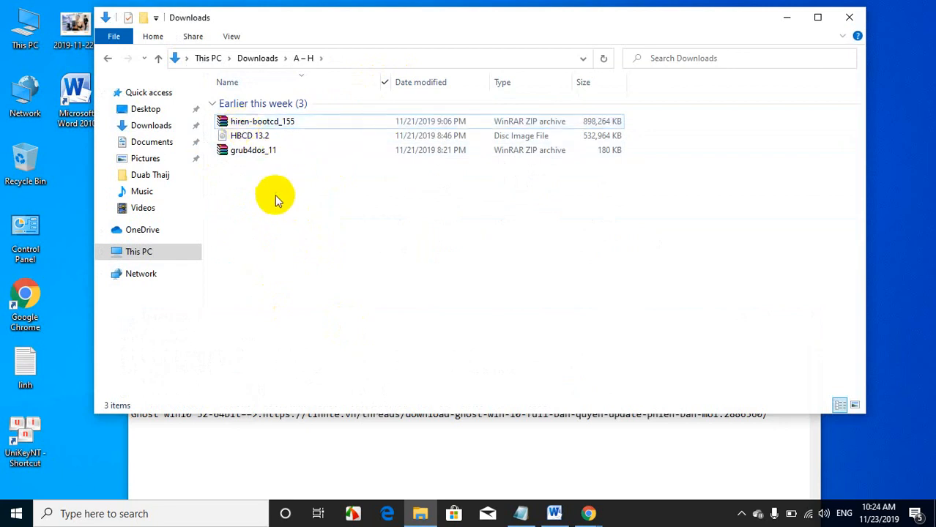
Step: Check the downloaded hiren-bootcd_155 and grub4dos_11 archives, and view the available actions for grub4dos_11
{"action": "left_click", "coordinate": [246, 156]}
{"action": "left_click", "coordinate": [242, 125]}
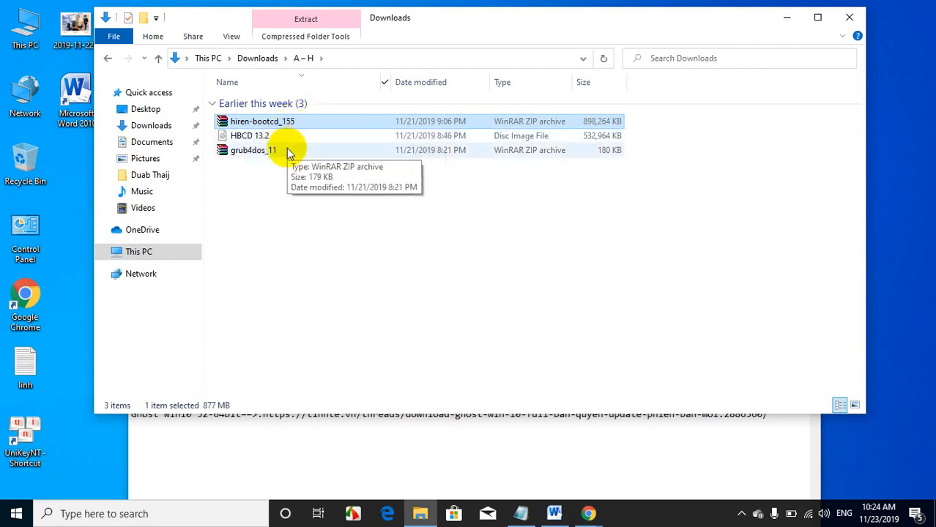
{"action": "left_click", "coordinate": [284, 151]}
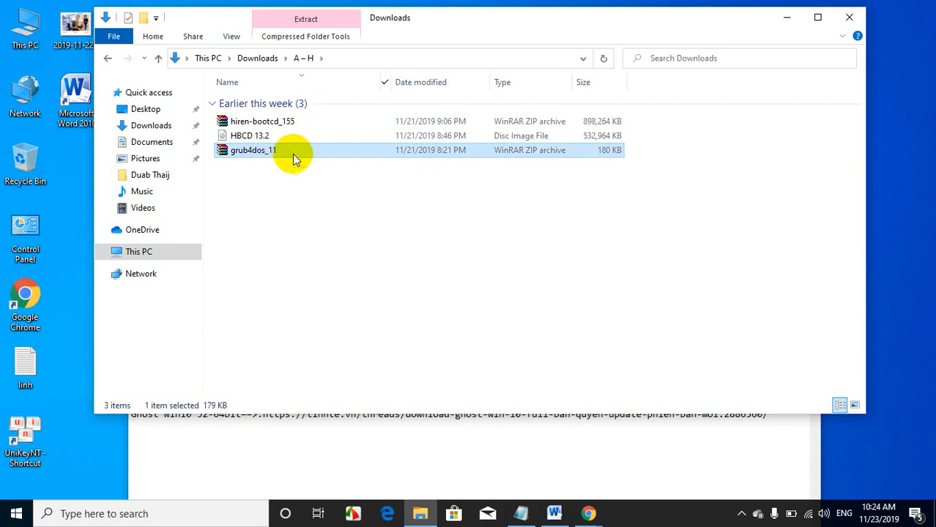
{"action": "right_click", "coordinate": [293, 154]}
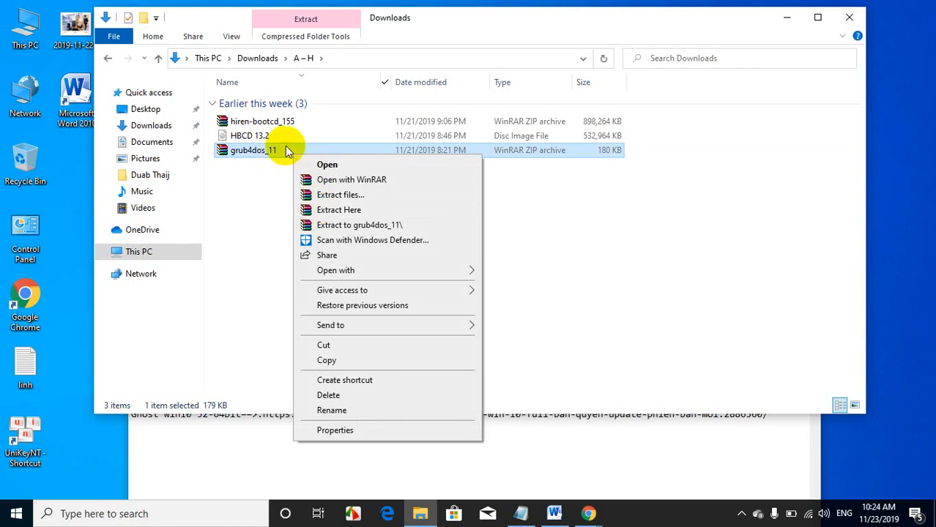
{"action": "key", "text": "m"}
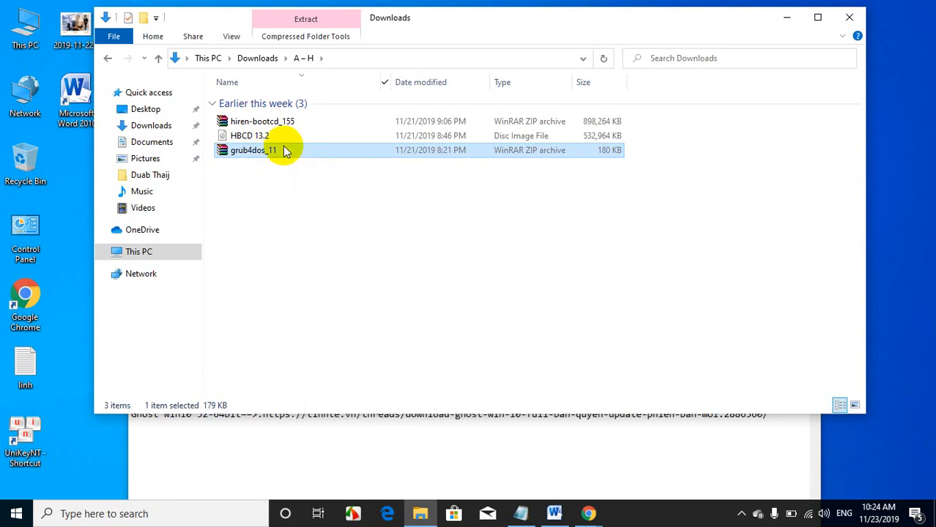
Step: Extract the grub4dos_11 archive into the Downloads folder
{"action": "right_click", "coordinate": [285, 150]}
{"action": "left_click", "coordinate": [238, 197]}
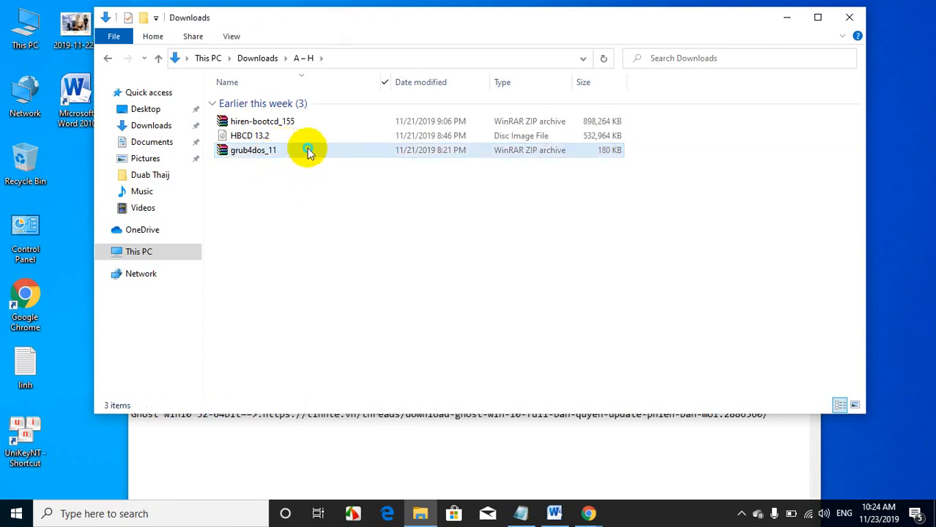
{"action": "right_click", "coordinate": [307, 150]}
{"action": "left_click", "coordinate": [290, 150]}
{"action": "right_click", "coordinate": [290, 151]}
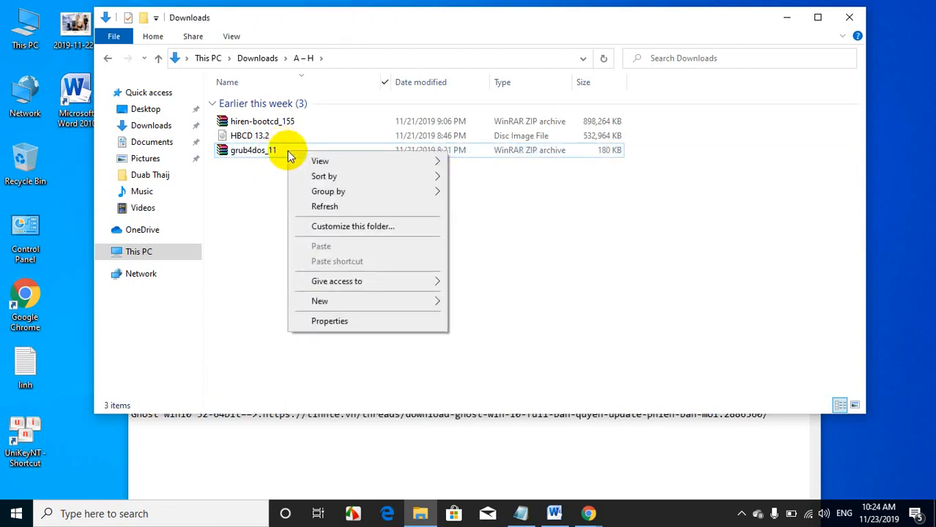
{"action": "left_click", "coordinate": [281, 150]}
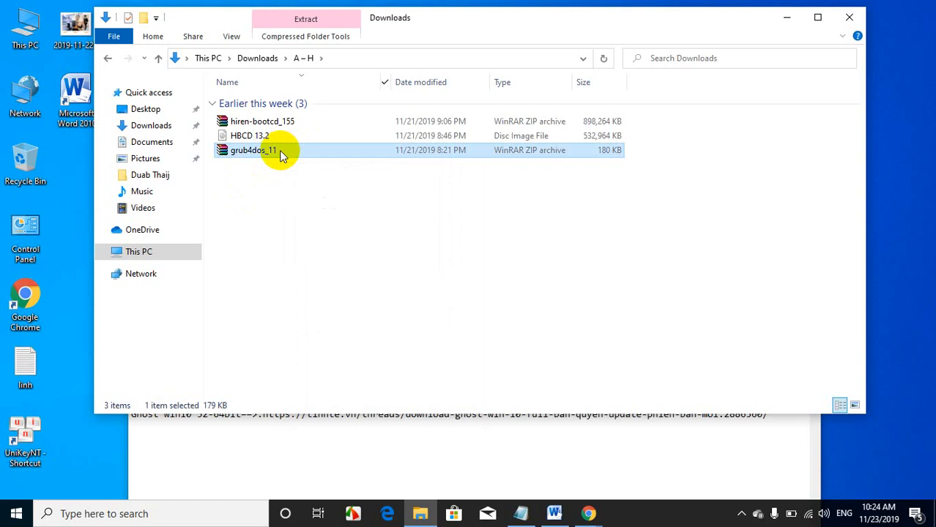
{"action": "right_click", "coordinate": [279, 150]}
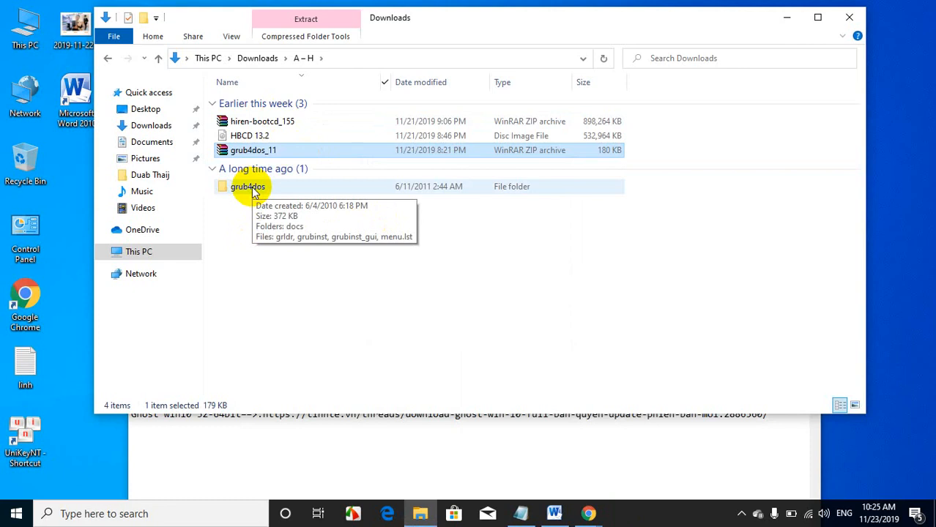
Step: Open the extracted grub4dos folder and run grubinst_gui as administrator
{"action": "left_click", "coordinate": [253, 192]}
{"action": "double_click", "coordinate": [251, 189]}
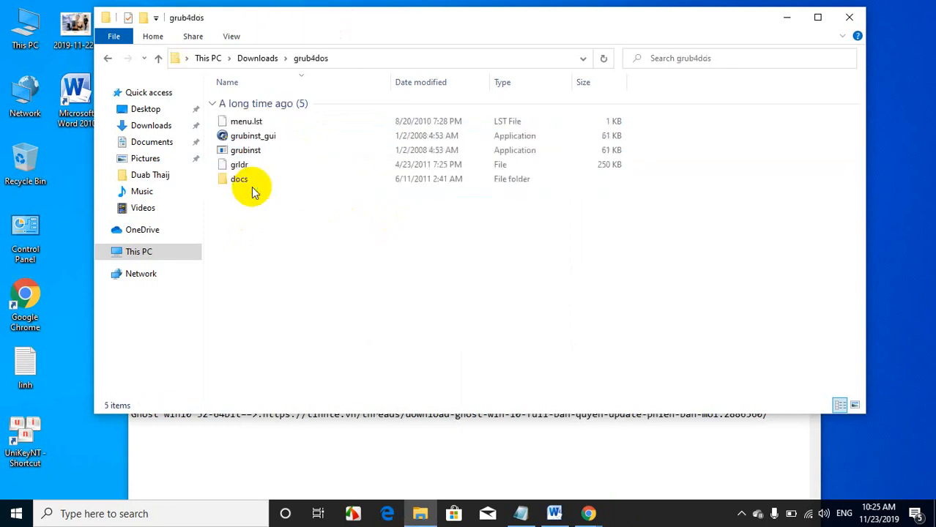
{"action": "left_click", "coordinate": [265, 137]}
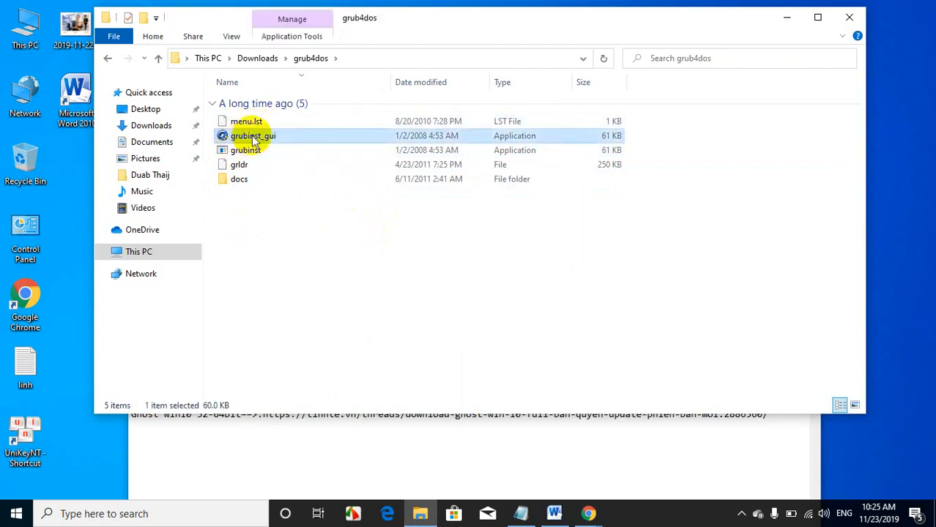
{"action": "right_click", "coordinate": [244, 139]}
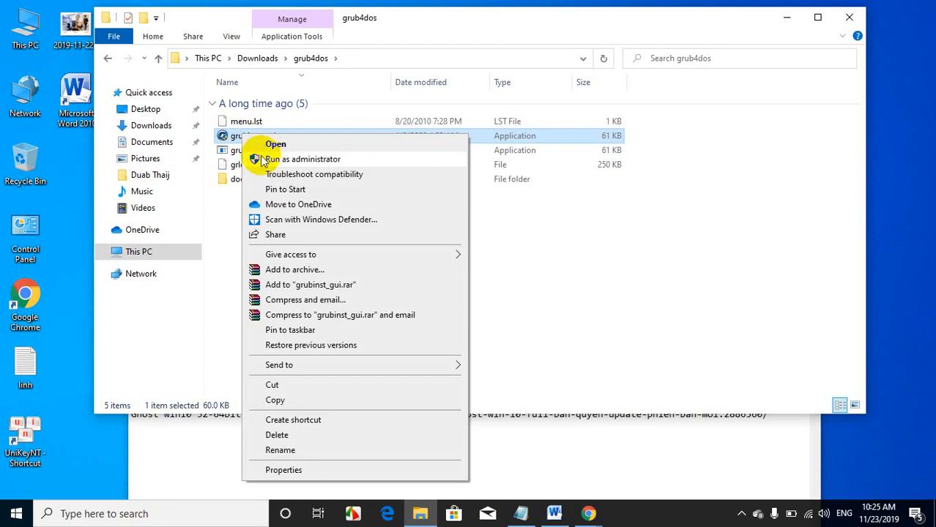
{"action": "right_click", "coordinate": [236, 138]}
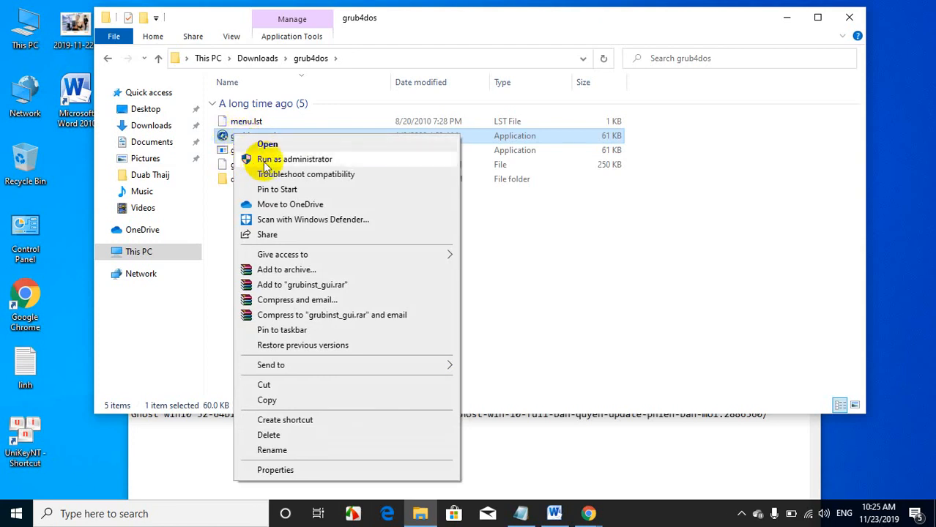
{"action": "left_click", "coordinate": [313, 161]}
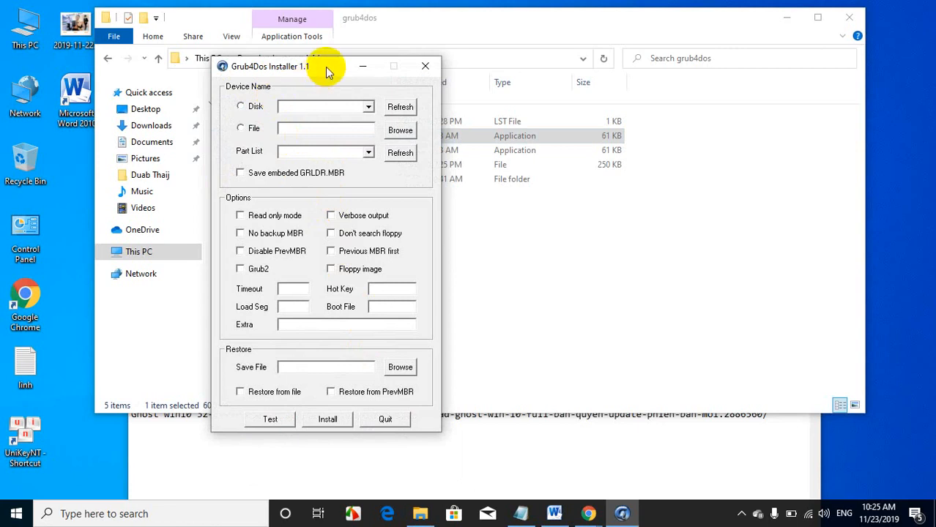
Step: Check which disks can be selected in the Grub4Dos Installer, close it and minimize the grub4dos folder window
{"action": "left_click_drag", "start_coordinate": [326, 65], "coordinate": [329, 59]}
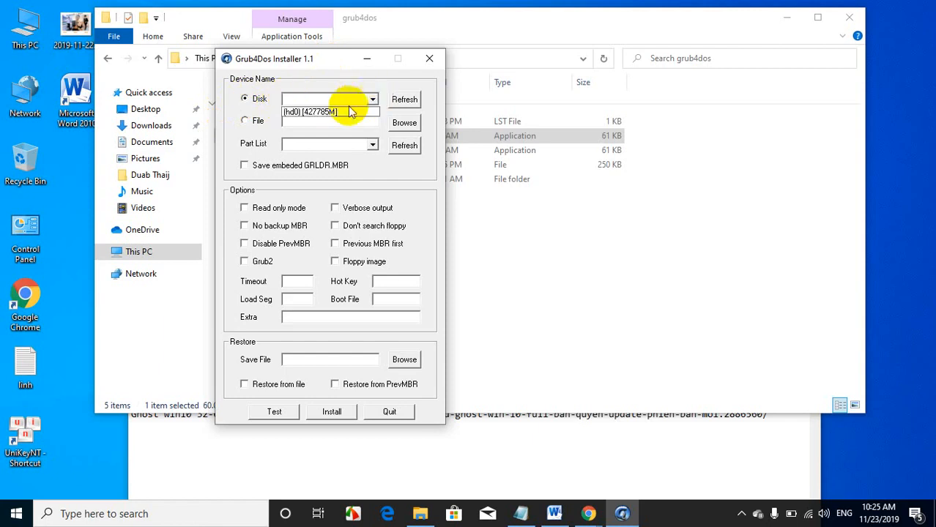
{"action": "left_click", "coordinate": [336, 67]}
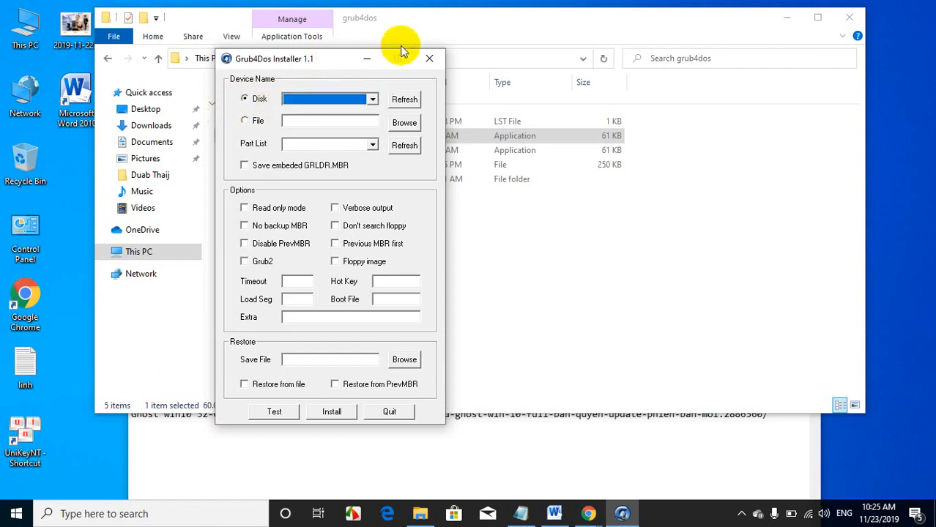
{"action": "left_click", "coordinate": [429, 58]}
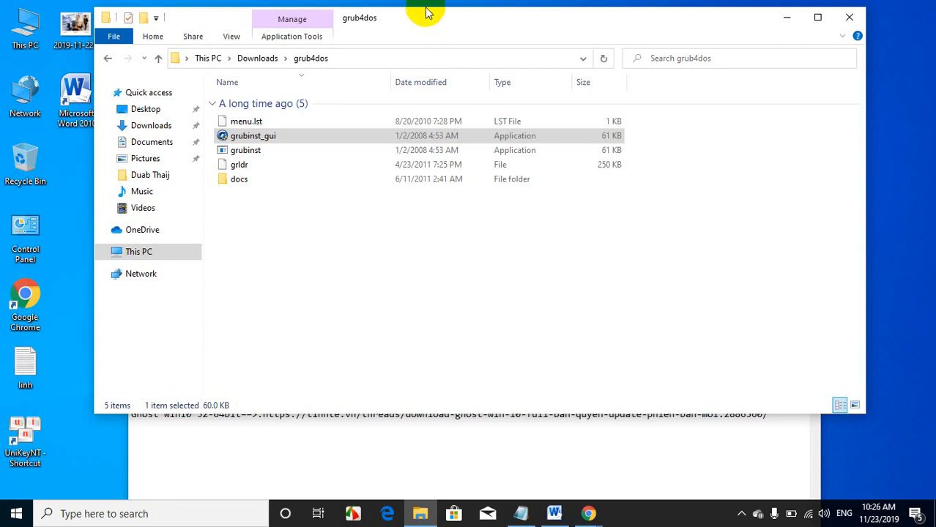
{"action": "left_click", "coordinate": [787, 17]}
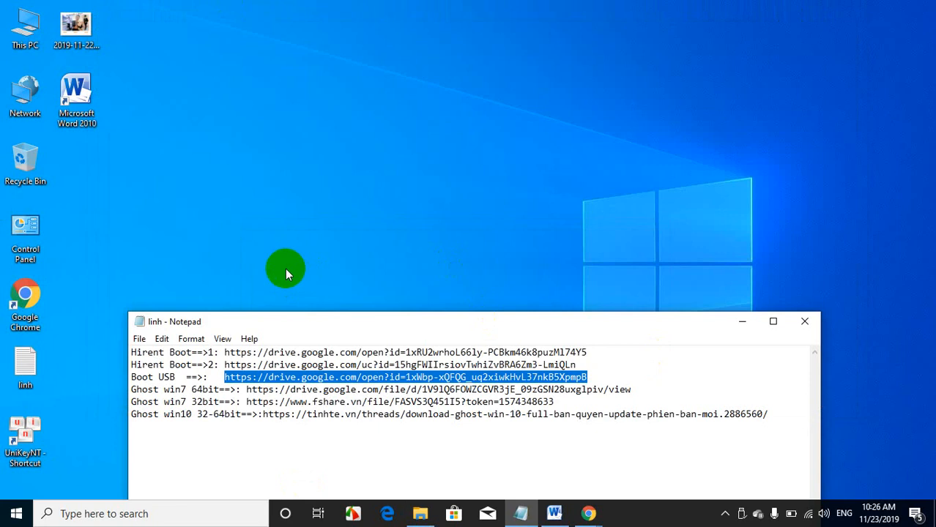
Step: Open This PC, check the contents of the USB (F:) drive and return to the drive list
{"action": "double_click", "coordinate": [26, 34]}
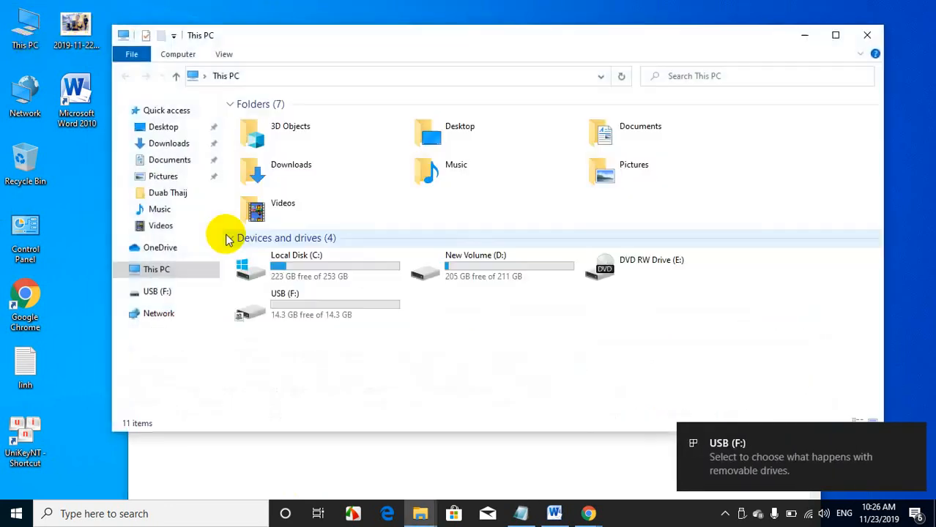
{"action": "left_click", "coordinate": [321, 303]}
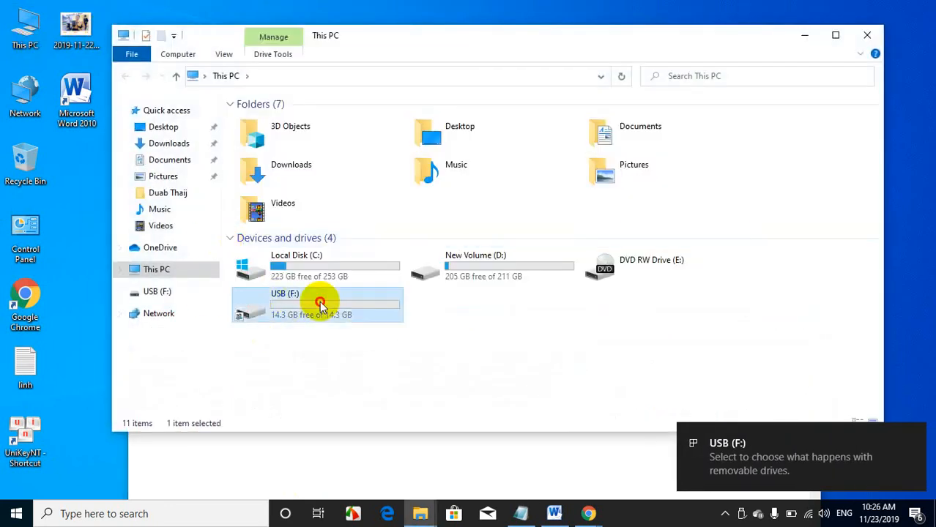
{"action": "double_click", "coordinate": [319, 301]}
{"action": "left_click", "coordinate": [126, 78]}
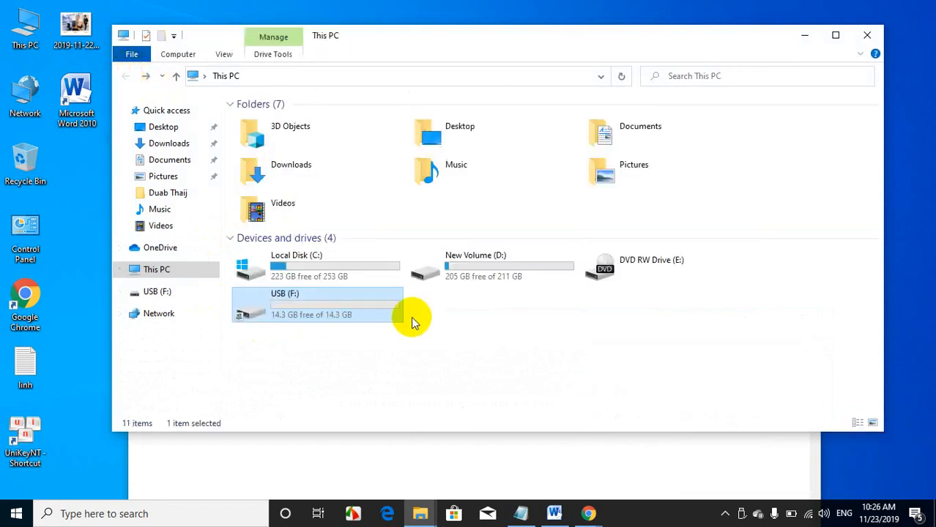
Step: Rename the USB (F:) drive as USB BOOT
{"action": "right_click", "coordinate": [299, 304]}
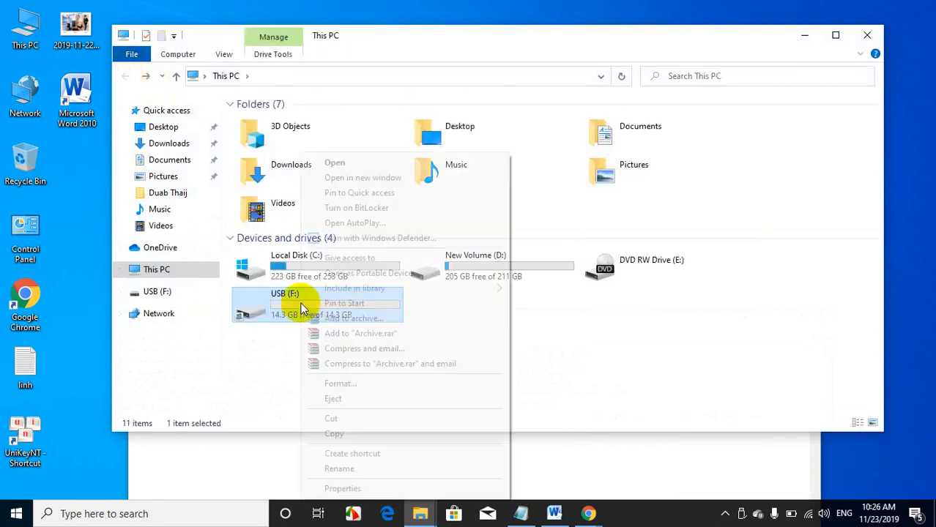
{"action": "left_click", "coordinate": [351, 468]}
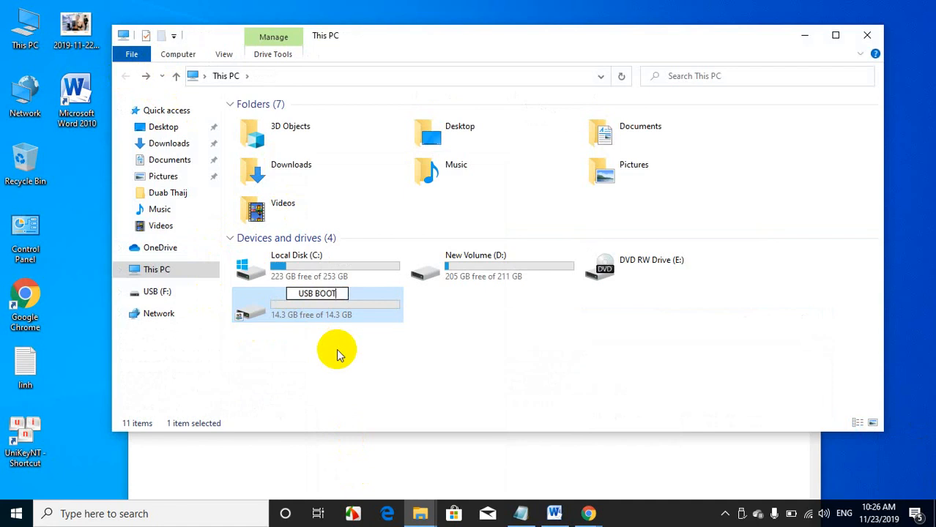
{"action": "type", "text": "USB BOOT"}
{"action": "key", "text": "Return"}
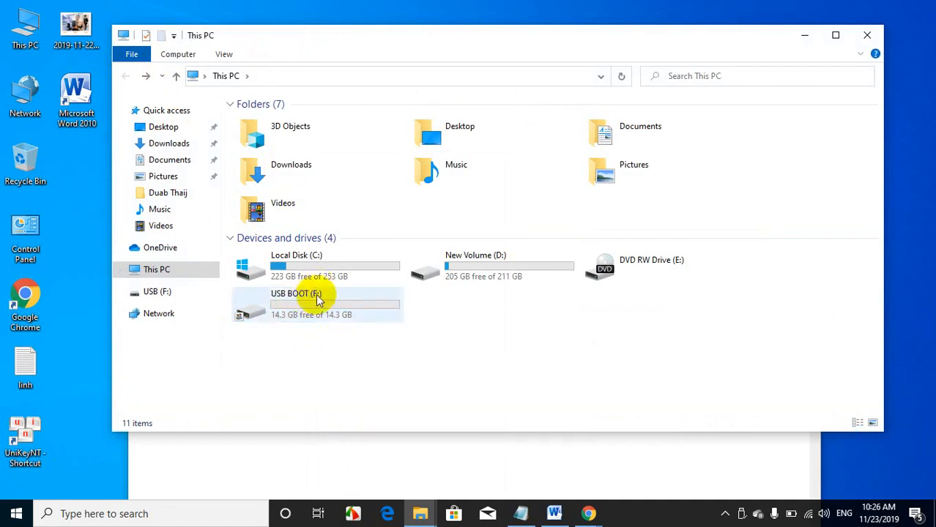
Step: Open the format settings for the USB BOOT (F:) drive and choose FAT32 (Default) as the file system
{"action": "right_click", "coordinate": [317, 300]}
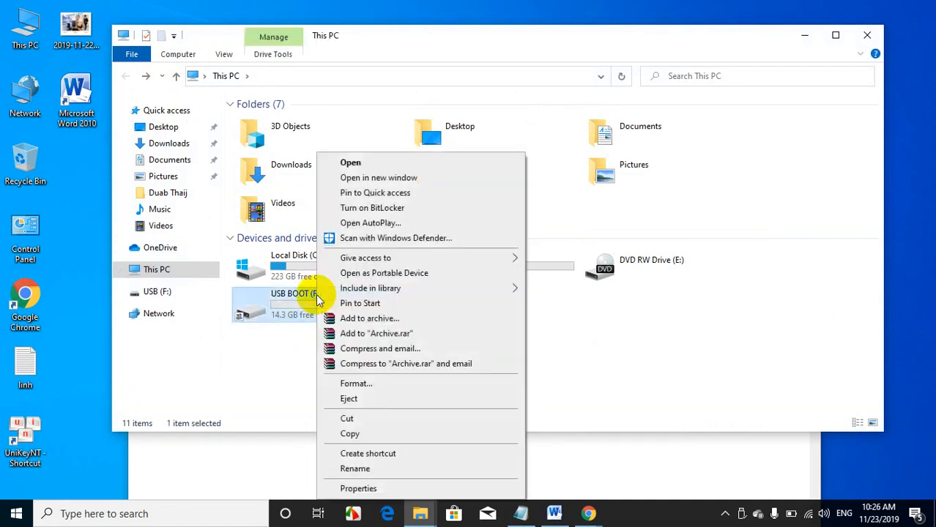
{"action": "left_click", "coordinate": [297, 372]}
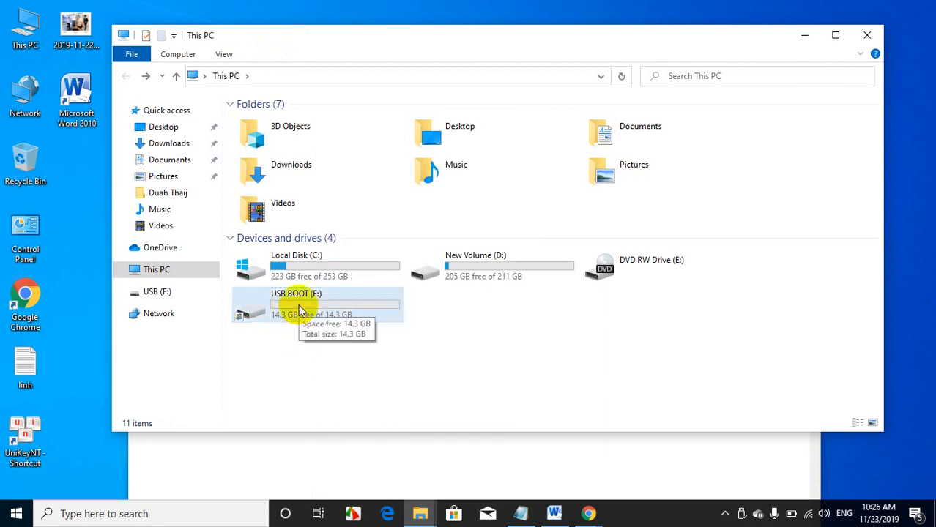
{"action": "right_click", "coordinate": [299, 308]}
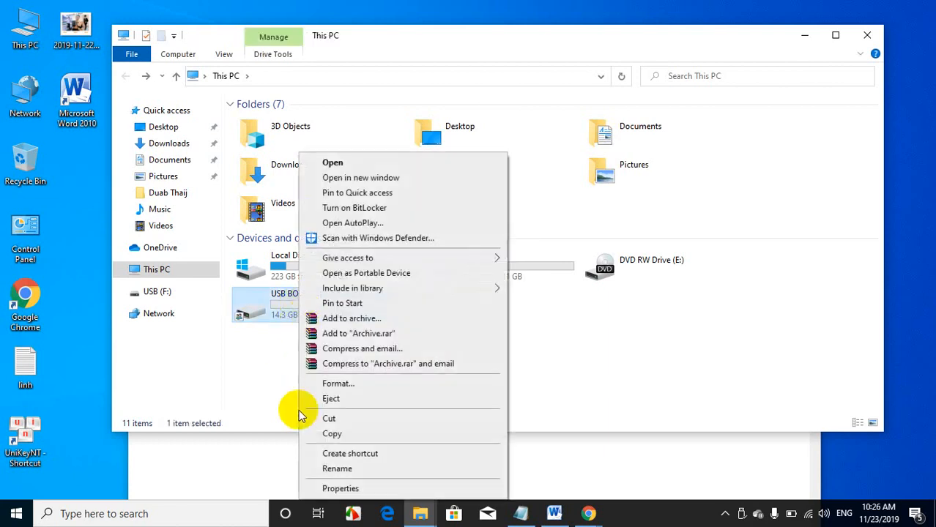
{"action": "left_click", "coordinate": [337, 385]}
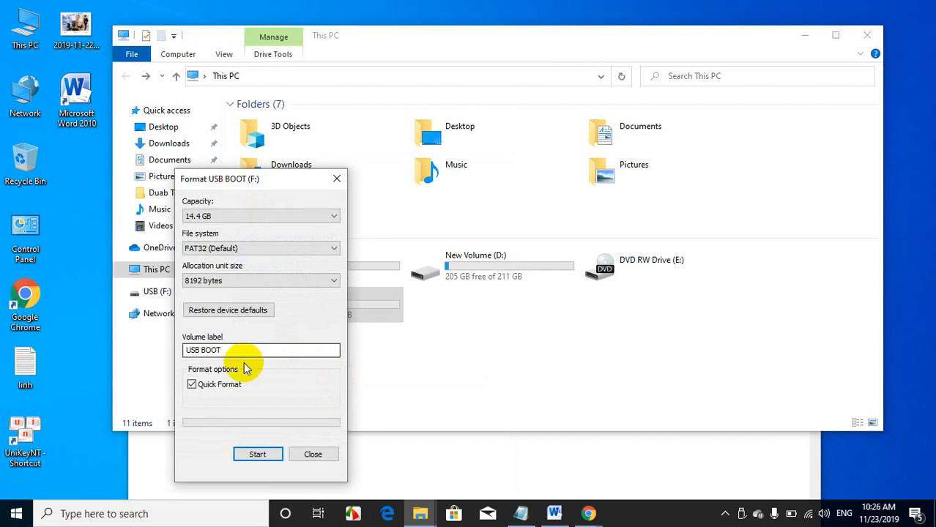
{"action": "left_click_drag", "start_coordinate": [227, 179], "coordinate": [370, 61]}
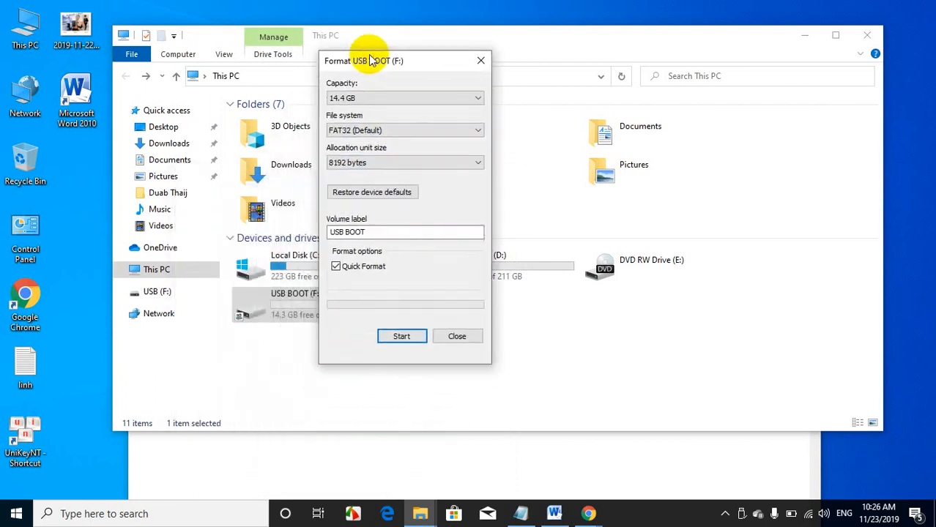
{"action": "left_click", "coordinate": [382, 132]}
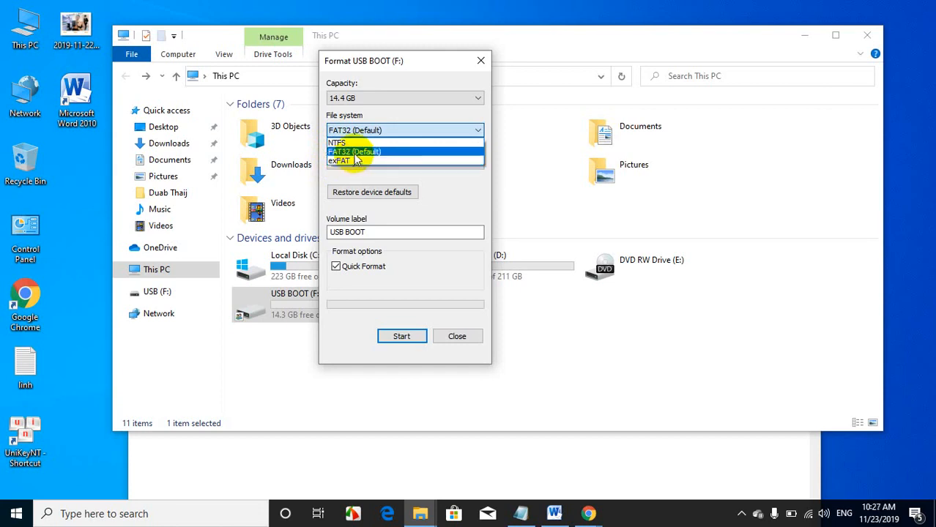
{"action": "left_click", "coordinate": [356, 153]}
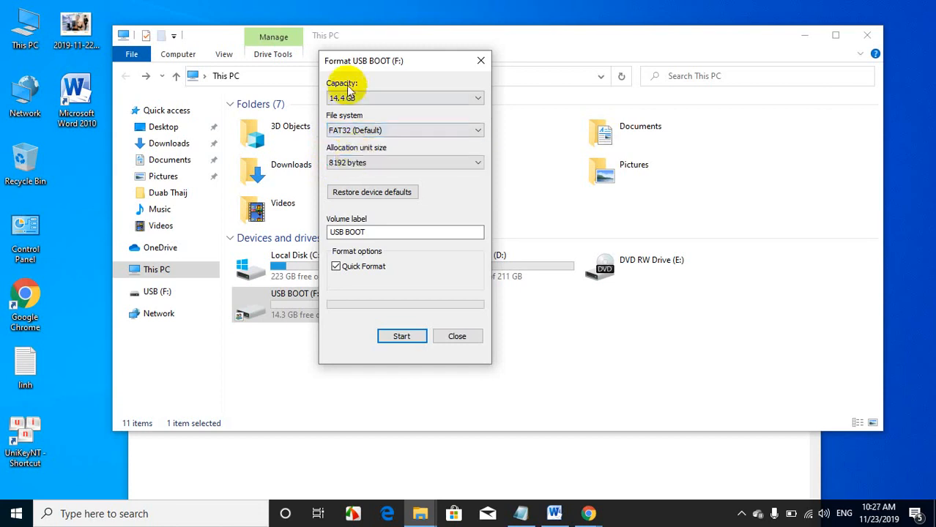
Step: Format the USB BOOT (F:) drive with the chosen settings and check the drive's contents
{"action": "left_click", "coordinate": [401, 336]}
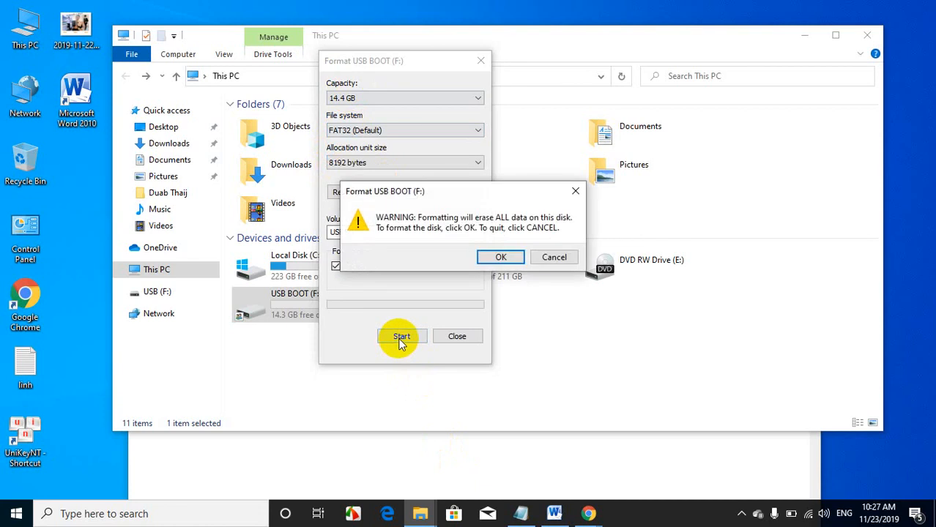
{"action": "left_click", "coordinate": [504, 258]}
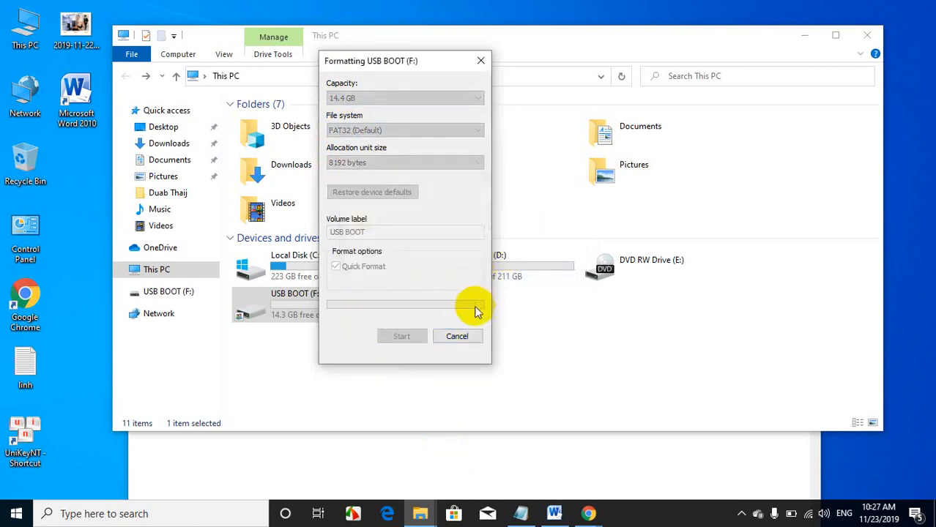
{"action": "left_click", "coordinate": [546, 256]}
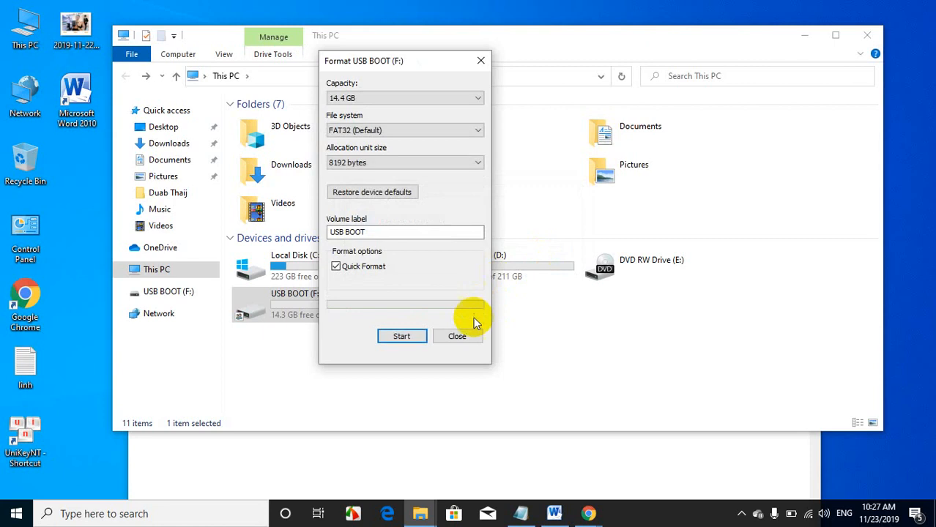
{"action": "left_click", "coordinate": [461, 335]}
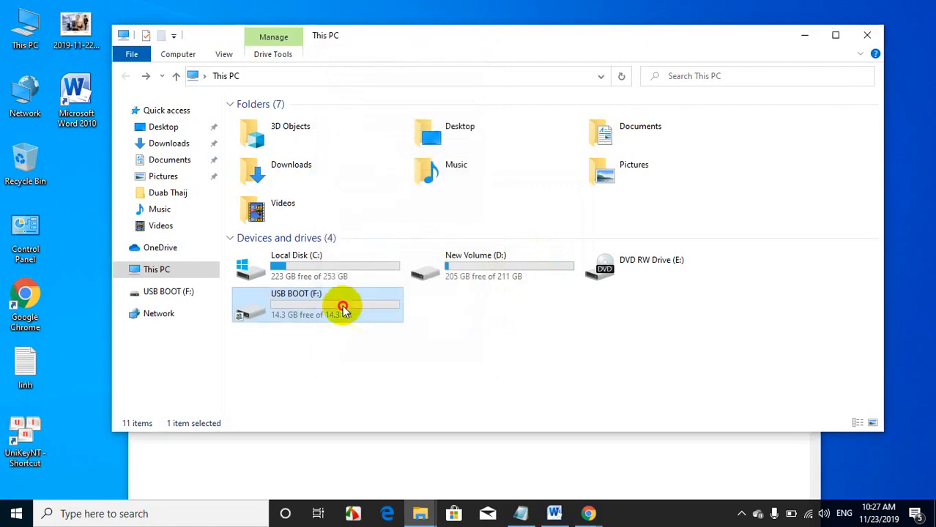
{"action": "double_click", "coordinate": [348, 300]}
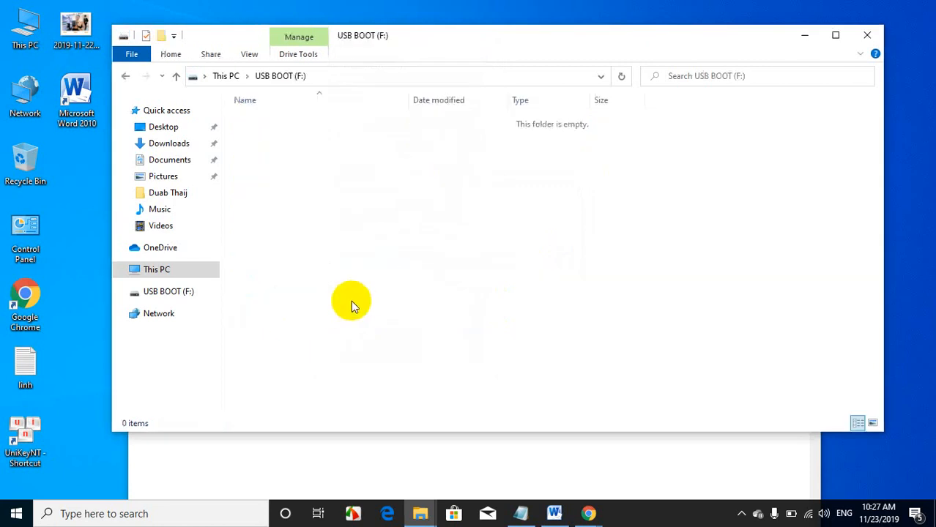
{"action": "left_click", "coordinate": [125, 76]}
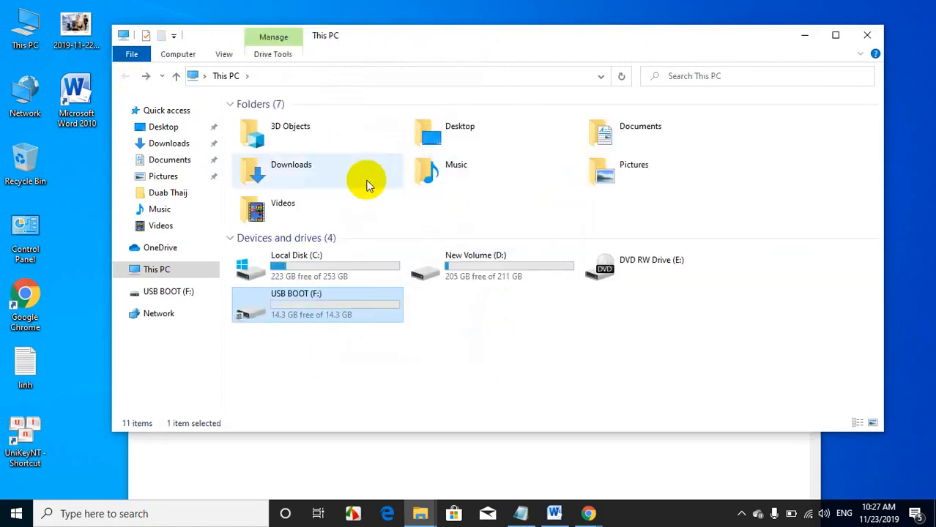
Step: Open the grub4dos folder in Downloads and launch grubinst_gui with administrator rights
{"action": "double_click", "coordinate": [302, 176]}
{"action": "double_click", "coordinate": [272, 255]}
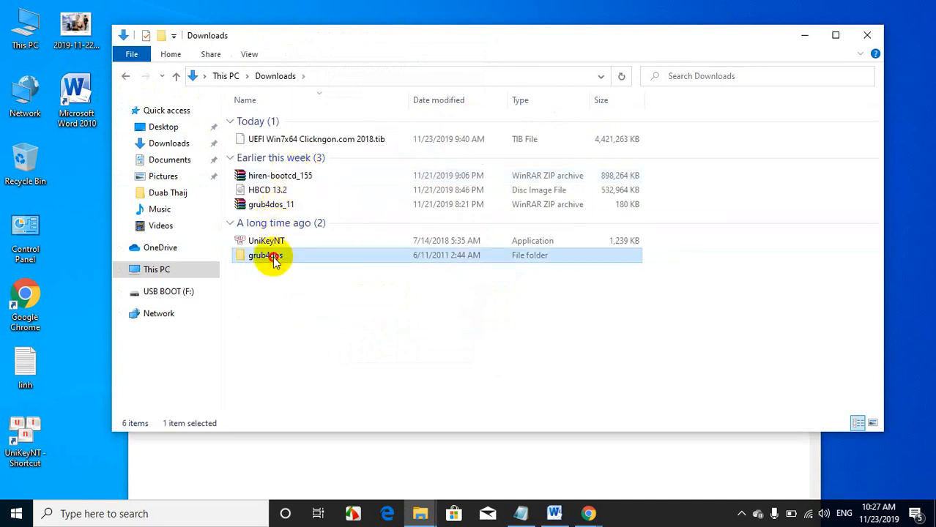
{"action": "left_click", "coordinate": [285, 165]}
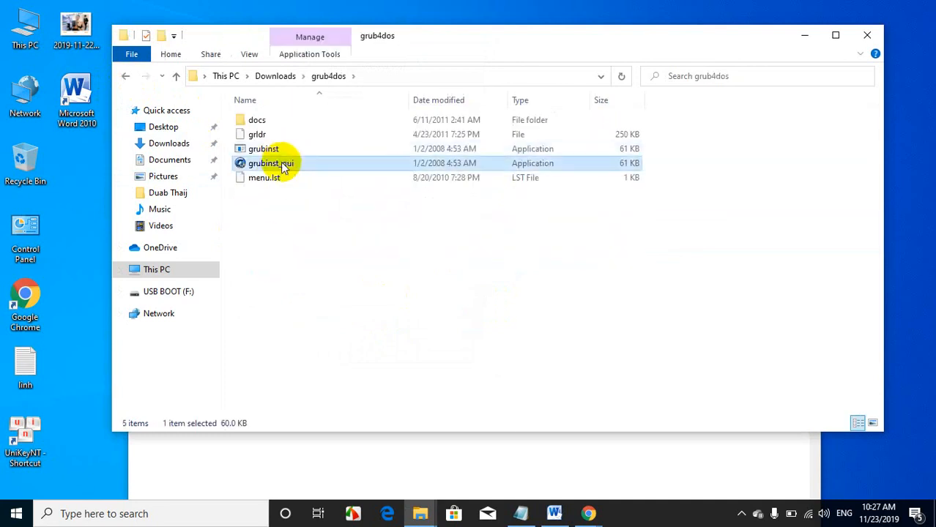
{"action": "right_click", "coordinate": [284, 164]}
{"action": "left_click", "coordinate": [320, 182]}
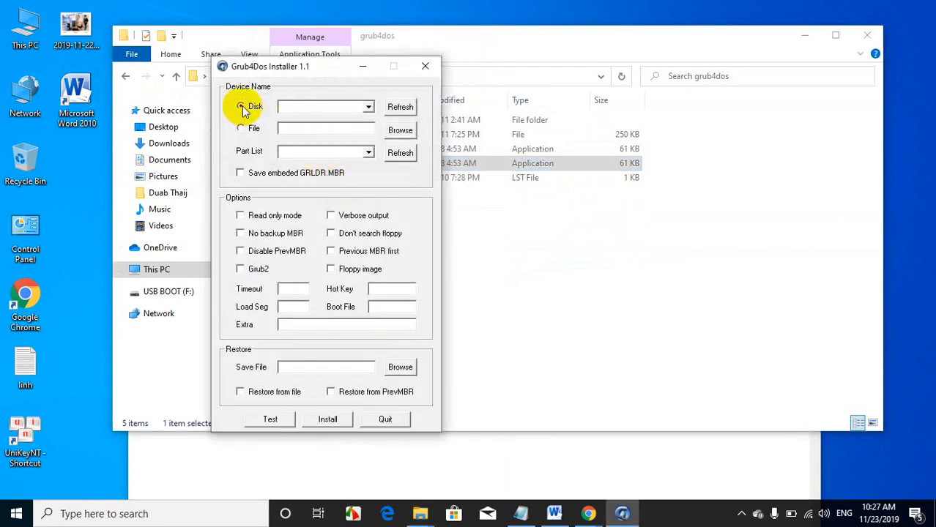
Step: Compare the disk sizes listed in the Grub4Dos Installer with the USB BOOT (F:) drive's capacity in This PC
{"action": "left_click", "coordinate": [368, 107]}
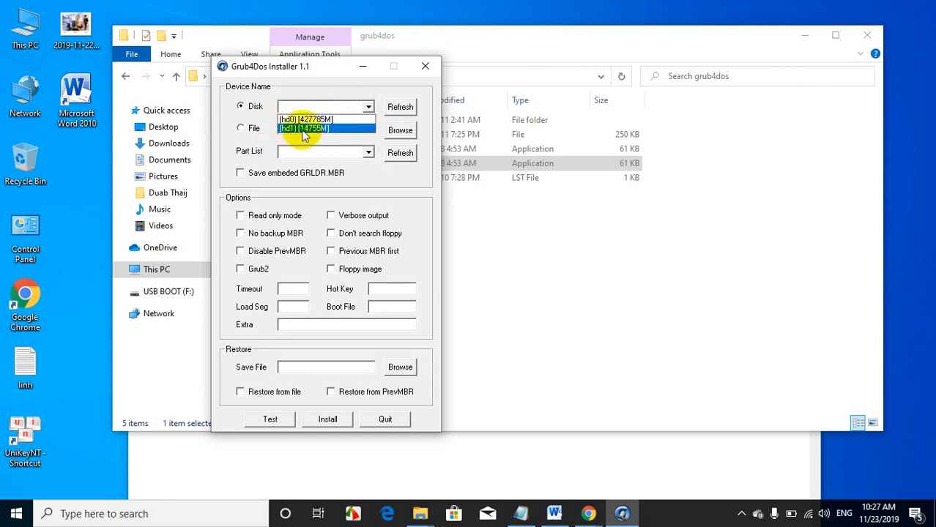
{"action": "left_click", "coordinate": [316, 77]}
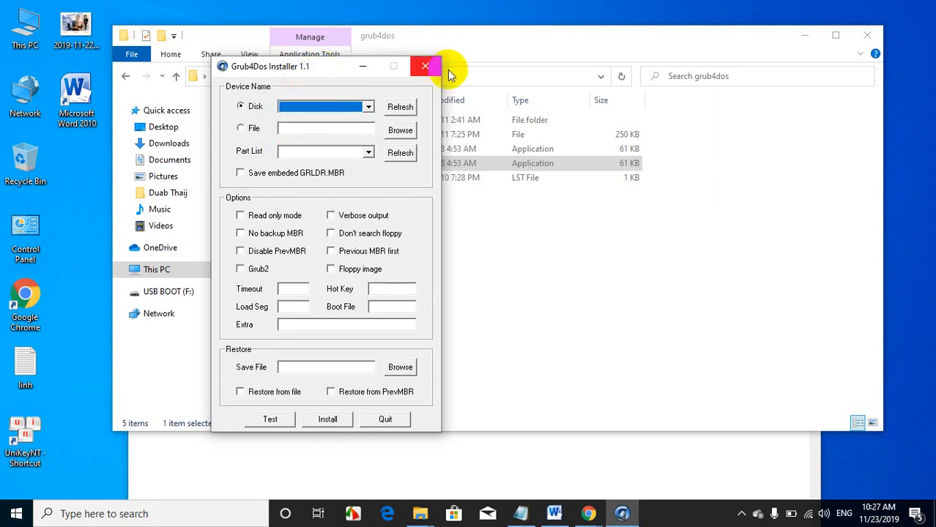
{"action": "left_click_drag", "start_coordinate": [315, 68], "coordinate": [457, 52]}
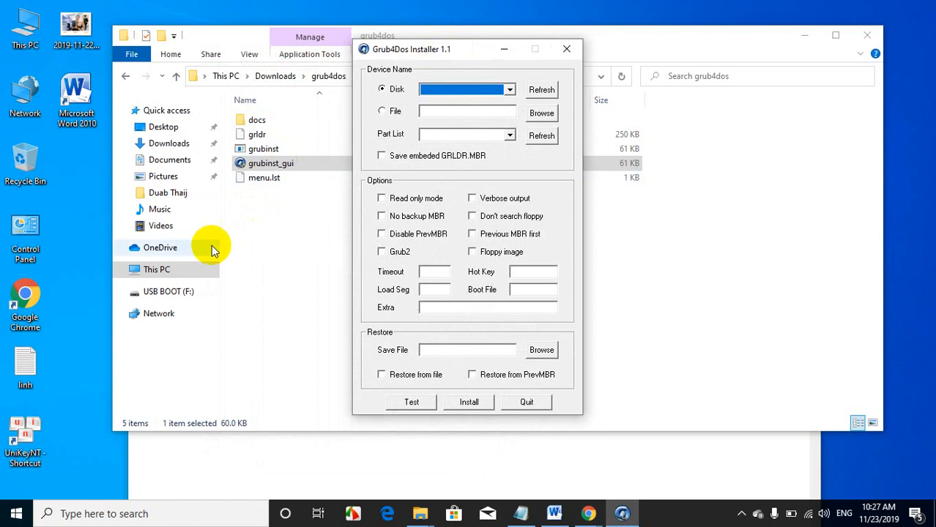
{"action": "left_click", "coordinate": [169, 300]}
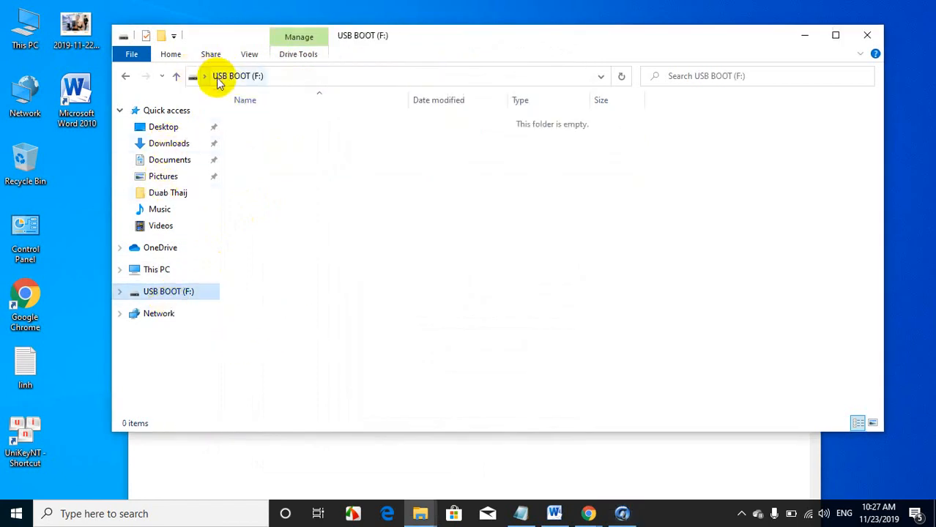
{"action": "left_click", "coordinate": [192, 79]}
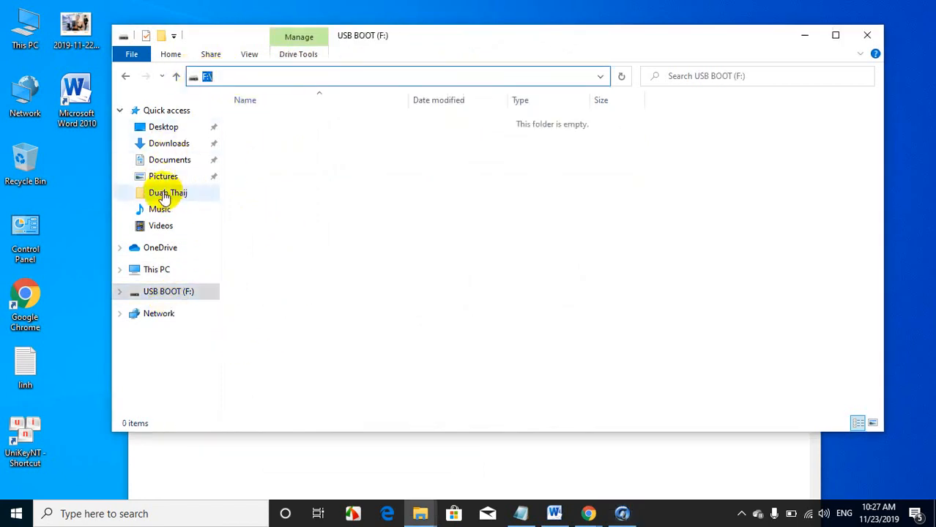
{"action": "left_click", "coordinate": [154, 269]}
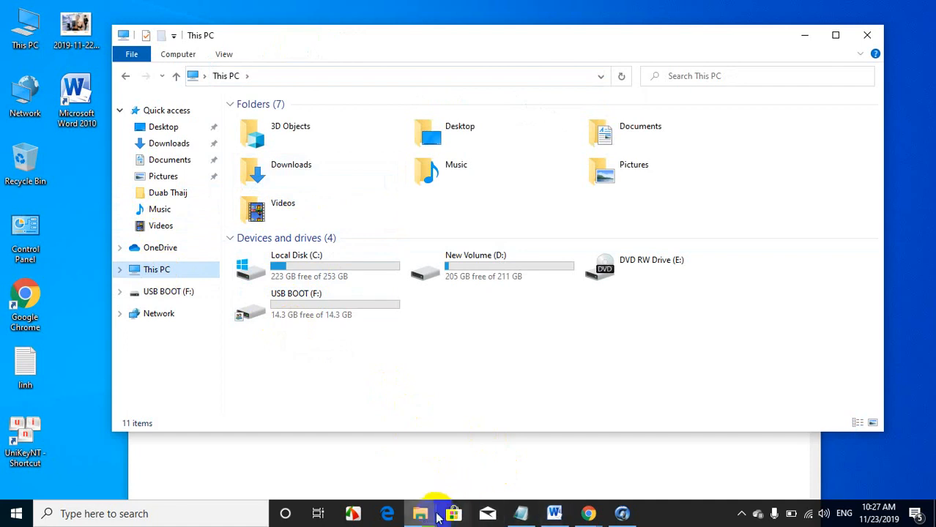
{"action": "mouse_move", "coordinate": [423, 512]}
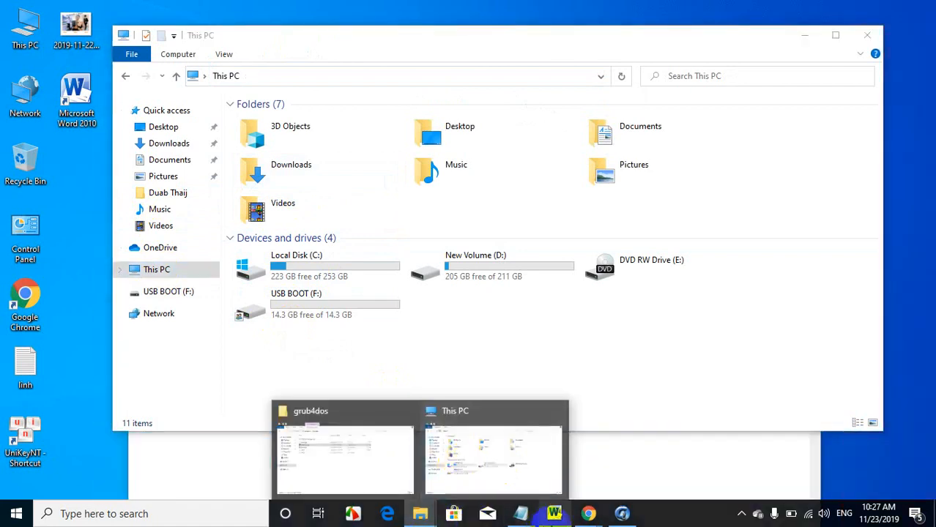
Step: Return to the Grub4Dos Installer and choose disk (hd1) [14755M] with Whole disk (MBR) as the partition
{"action": "left_click", "coordinate": [622, 514]}
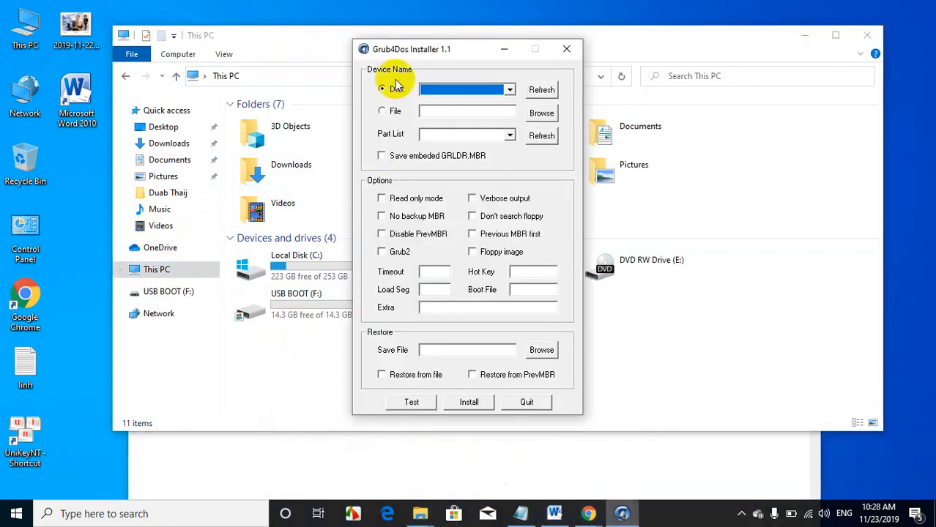
{"action": "left_click_drag", "start_coordinate": [460, 49], "coordinate": [471, 49]}
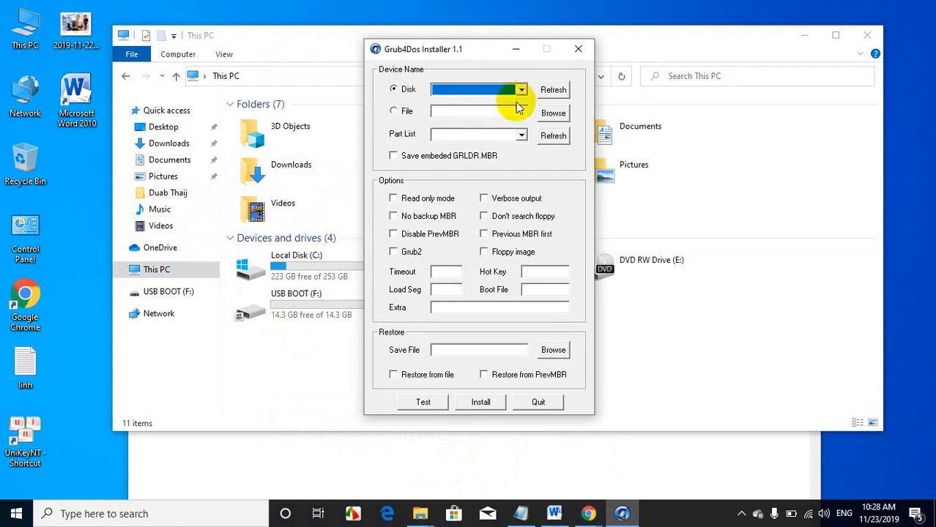
{"action": "left_click", "coordinate": [522, 89]}
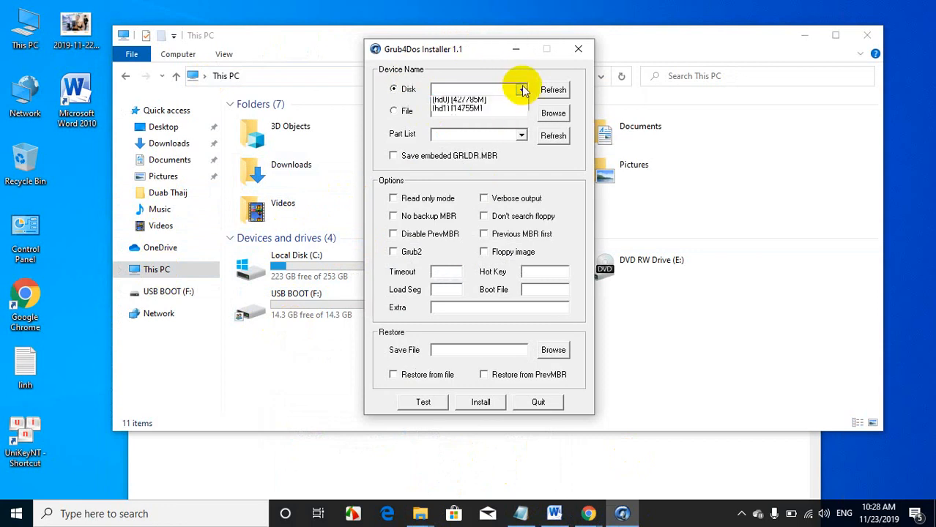
{"action": "left_click", "coordinate": [459, 112]}
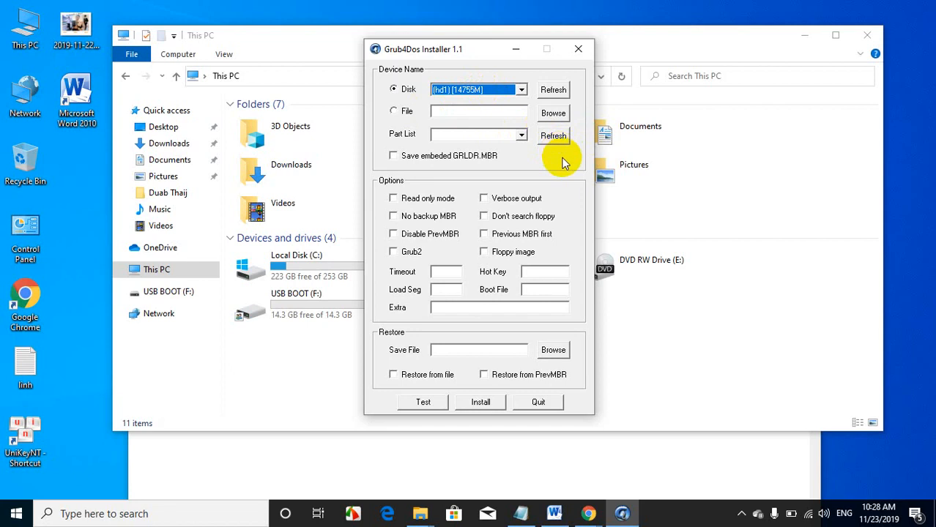
{"action": "left_click", "coordinate": [546, 139]}
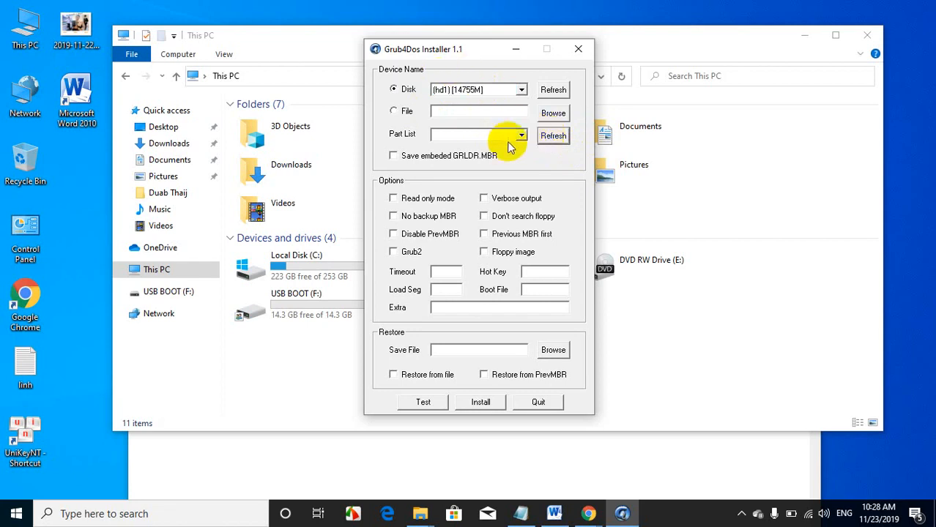
{"action": "left_click", "coordinate": [521, 135]}
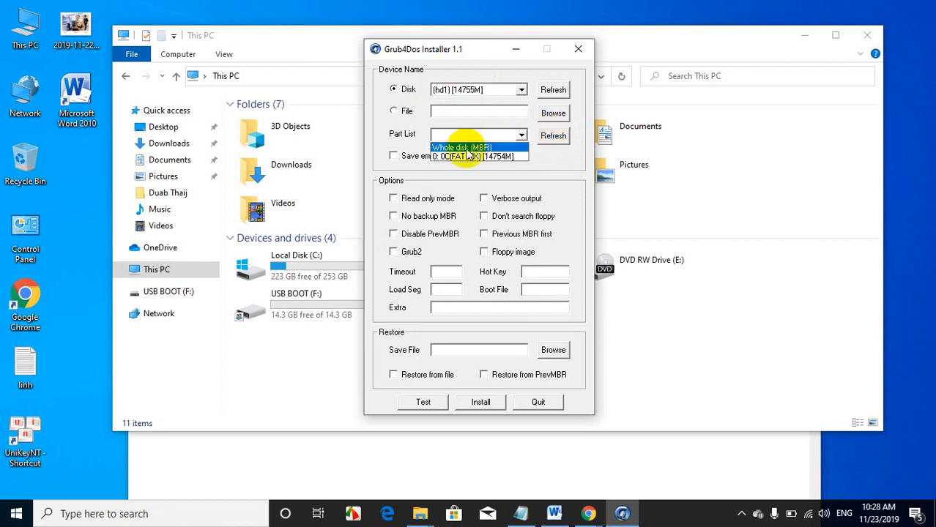
{"action": "left_click", "coordinate": [513, 145]}
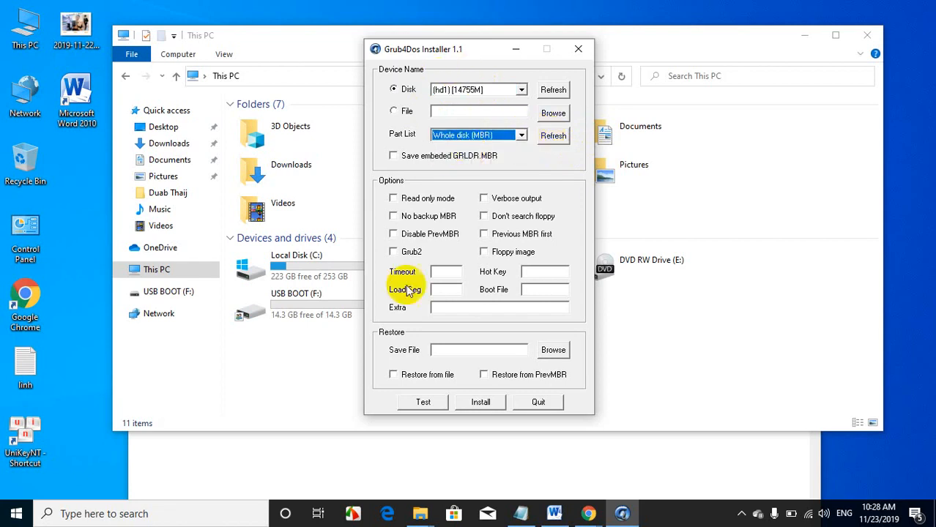
Step: Install the Grub4Dos boot record on the chosen USB disk, dismiss the console and close the installer
{"action": "left_click", "coordinate": [478, 402]}
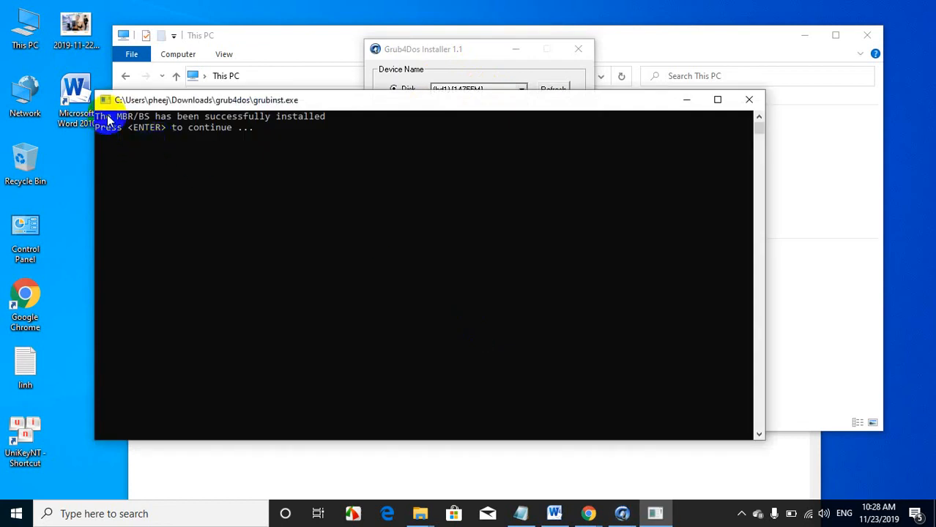
{"action": "left_click_drag", "start_coordinate": [221, 103], "coordinate": [229, 105]}
{"action": "left_click_drag", "start_coordinate": [379, 74], "coordinate": [291, 42]}
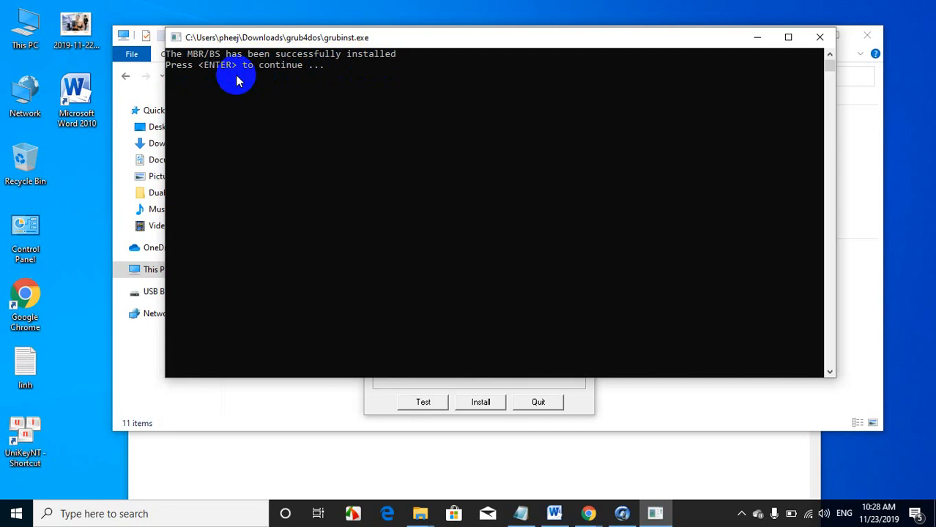
{"action": "key", "text": "Return"}
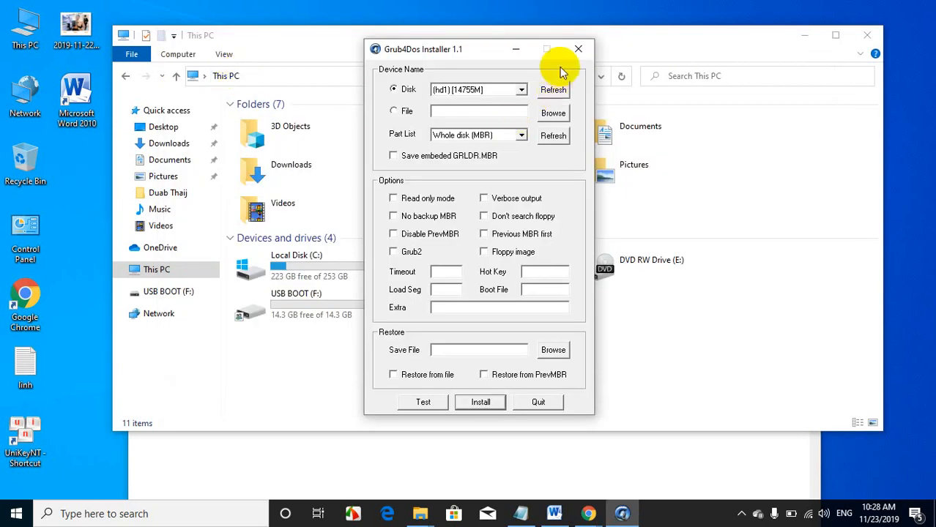
{"action": "left_click", "coordinate": [575, 49]}
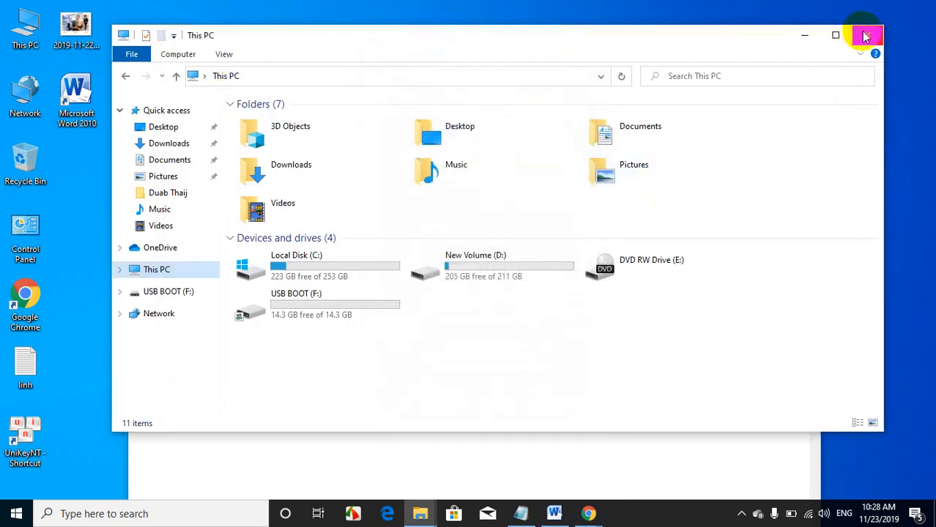
Step: Copy grldr and menu.lst from the grub4dos folder in Downloads to the root of the USB BOOT (F:) drive
{"action": "double_click", "coordinate": [286, 175]}
{"action": "double_click", "coordinate": [266, 256]}
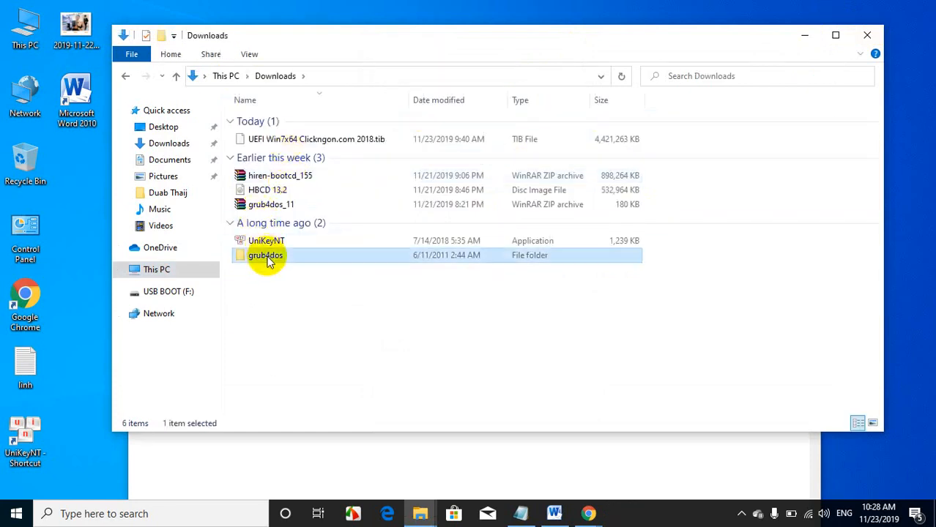
{"action": "left_click", "coordinate": [125, 77]}
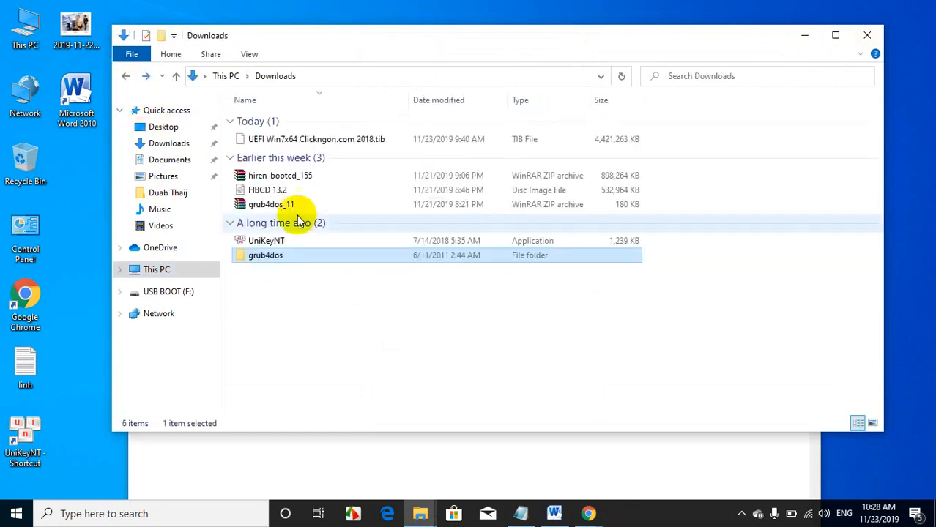
{"action": "double_click", "coordinate": [285, 259]}
{"action": "left_click", "coordinate": [260, 135]}
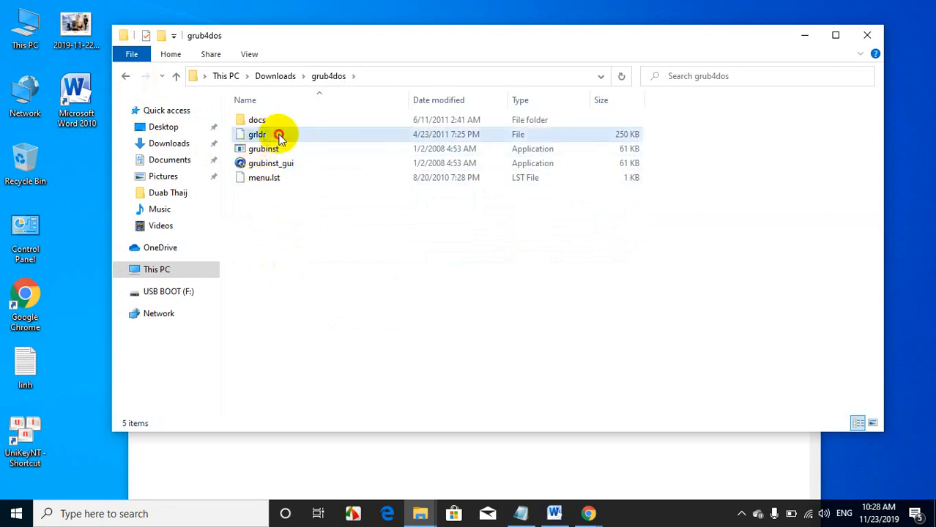
{"action": "left_click", "coordinate": [279, 180], "text": "ctrl"}
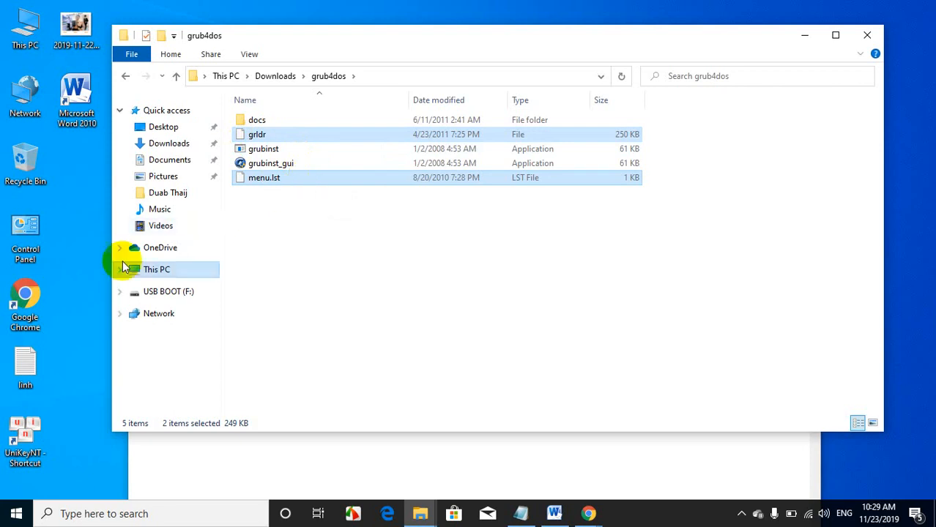
{"action": "left_click", "coordinate": [164, 293]}
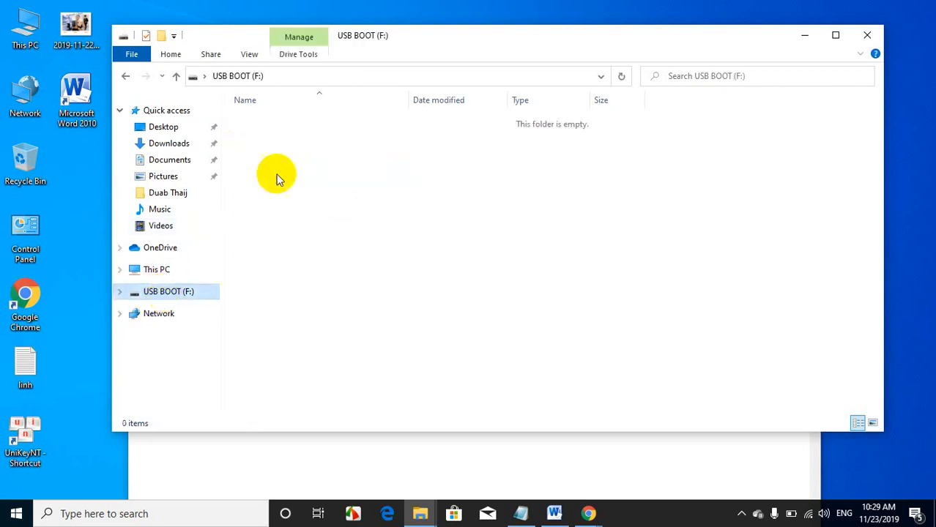
{"action": "right_click", "coordinate": [264, 151]}
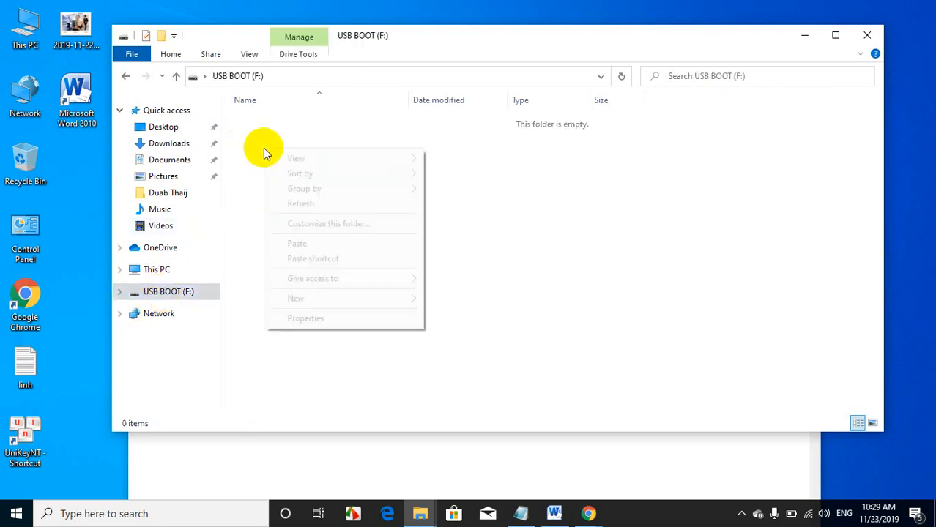
{"action": "left_click", "coordinate": [318, 244]}
{"action": "left_click", "coordinate": [324, 239]}
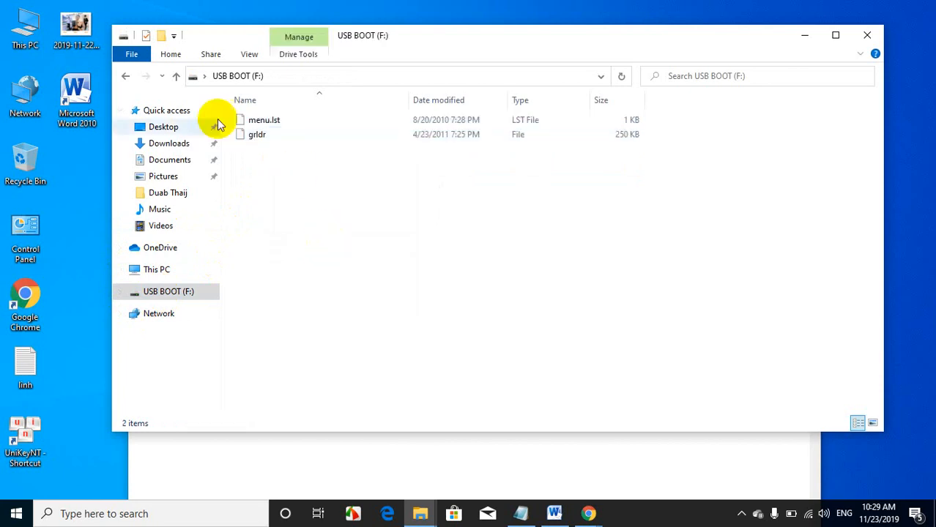
Step: Go back to the Downloads folder and filter its files by name to the A – H group
{"action": "left_click", "coordinate": [126, 79]}
{"action": "left_click", "coordinate": [125, 79]}
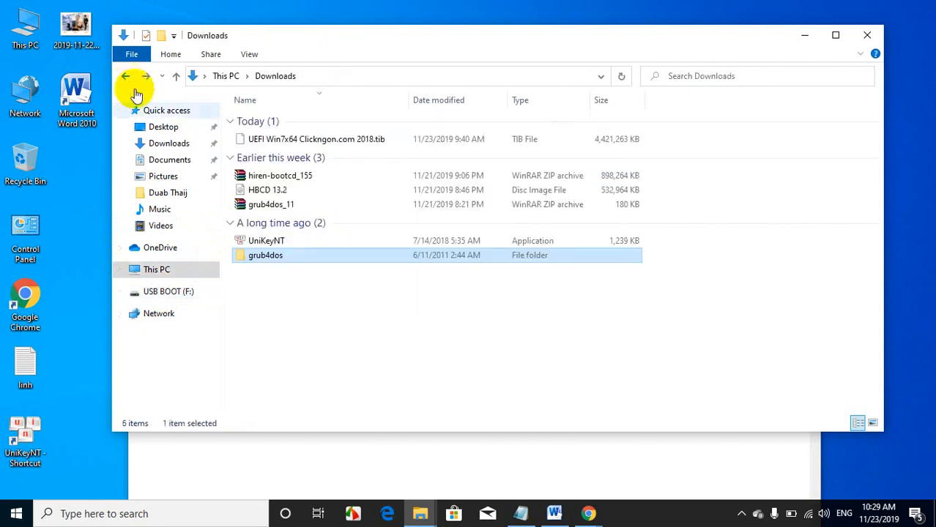
{"action": "left_click", "coordinate": [285, 183]}
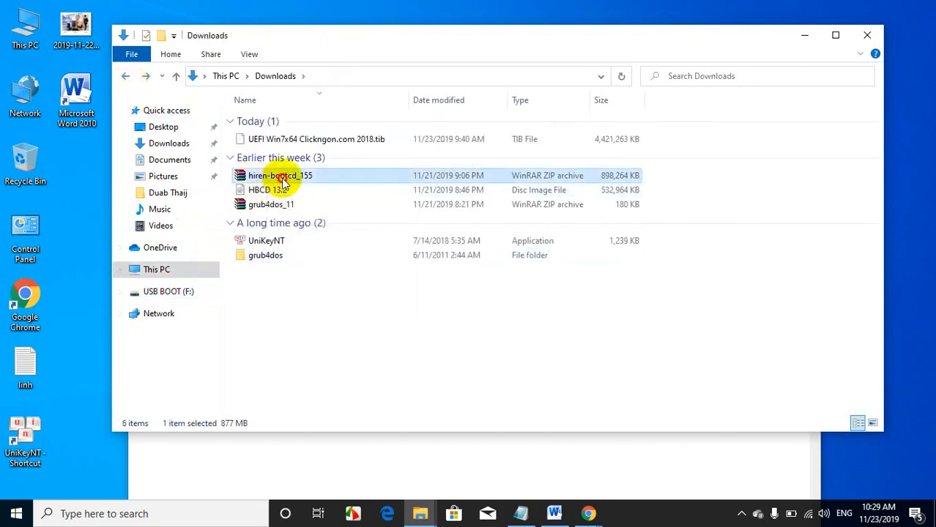
{"action": "left_click", "coordinate": [402, 100]}
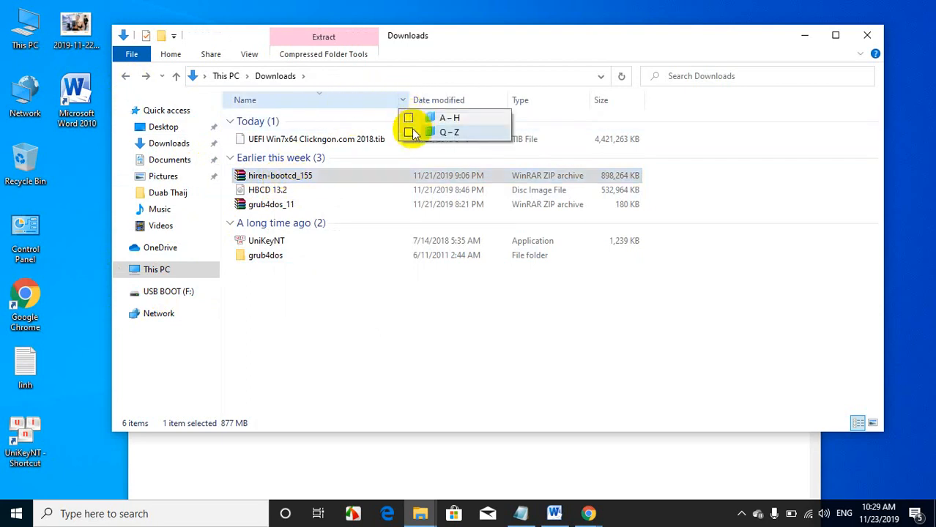
{"action": "left_click", "coordinate": [408, 118]}
{"action": "left_click", "coordinate": [290, 257]}
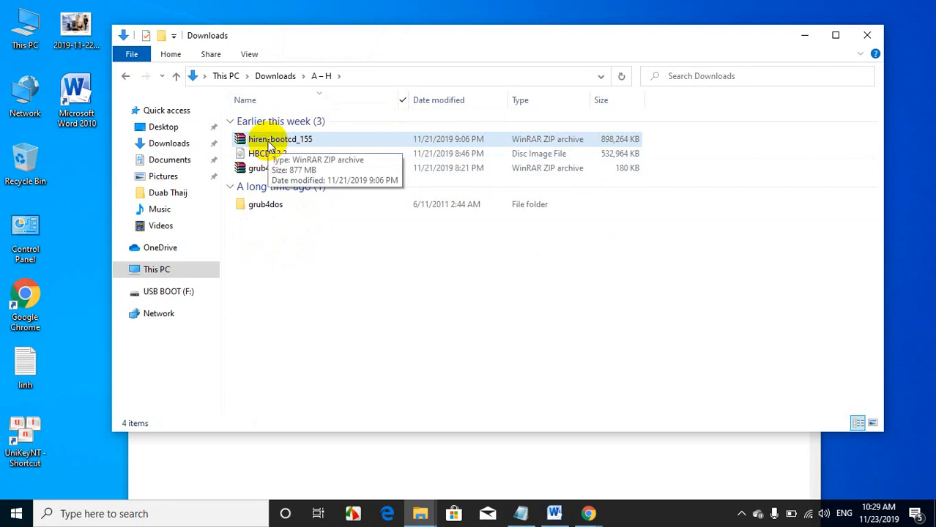
Step: Extract the hiren-bootcd_155 archive directly into the Downloads folder, moving the progress window clear of the file list
{"action": "right_click", "coordinate": [270, 146]}
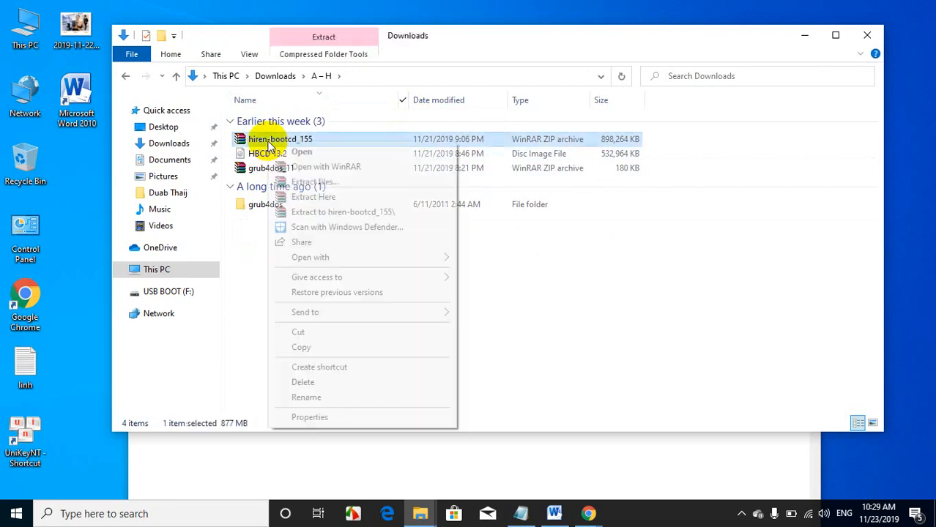
{"action": "left_click", "coordinate": [302, 196]}
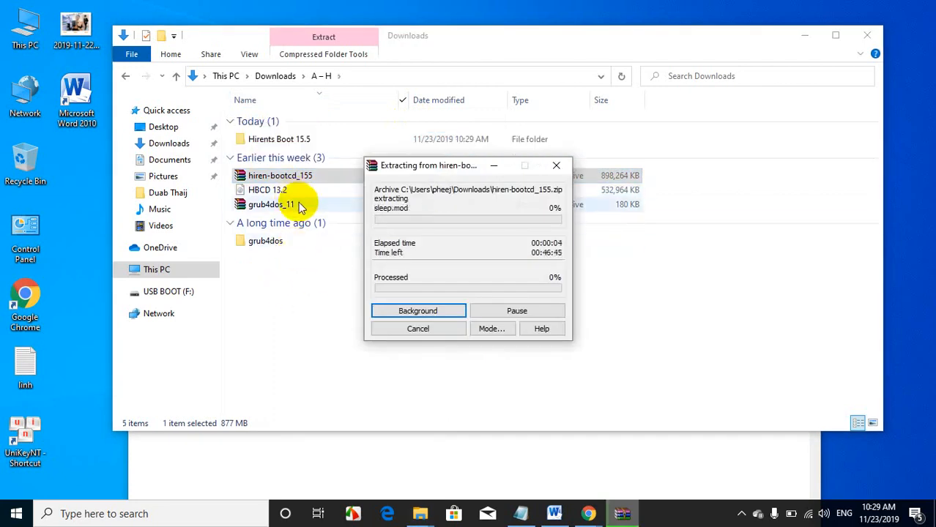
{"action": "left_click_drag", "start_coordinate": [401, 167], "coordinate": [349, 104]}
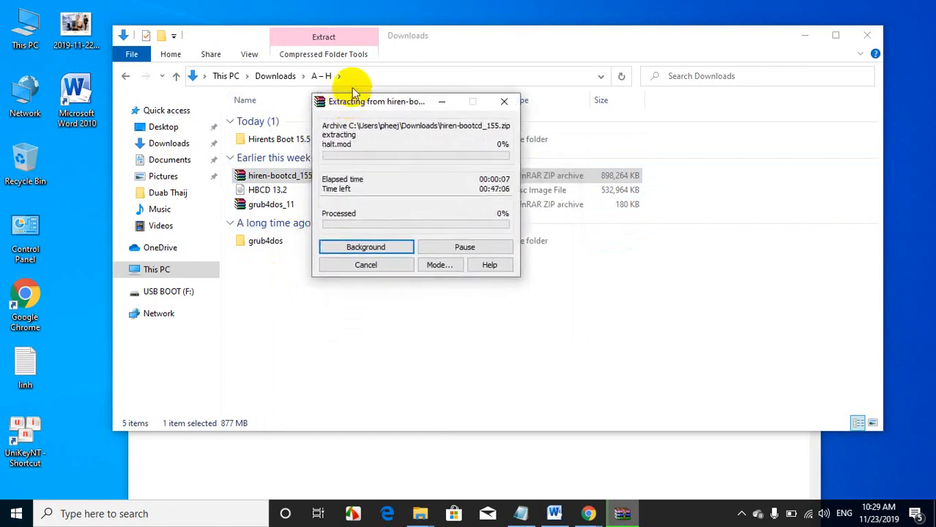
{"action": "left_click", "coordinate": [368, 102]}
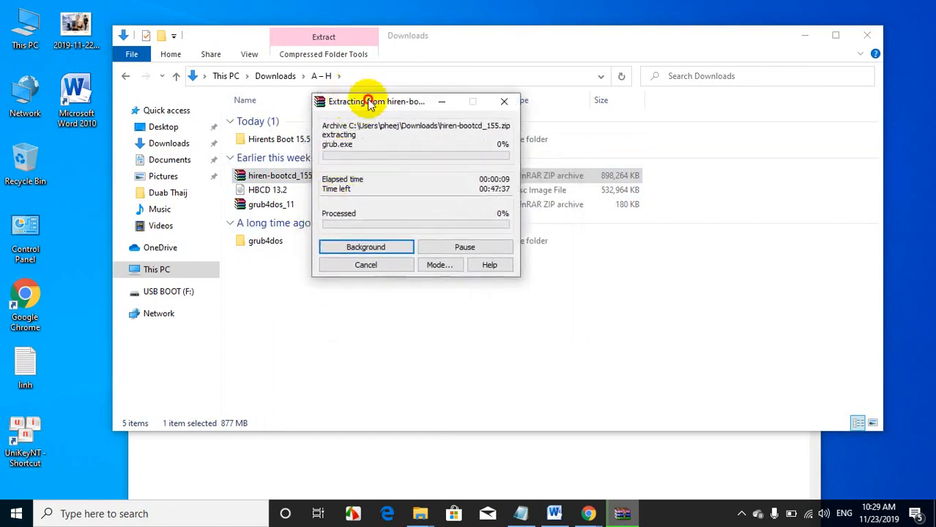
{"action": "left_click_drag", "start_coordinate": [368, 103], "coordinate": [342, 119]}
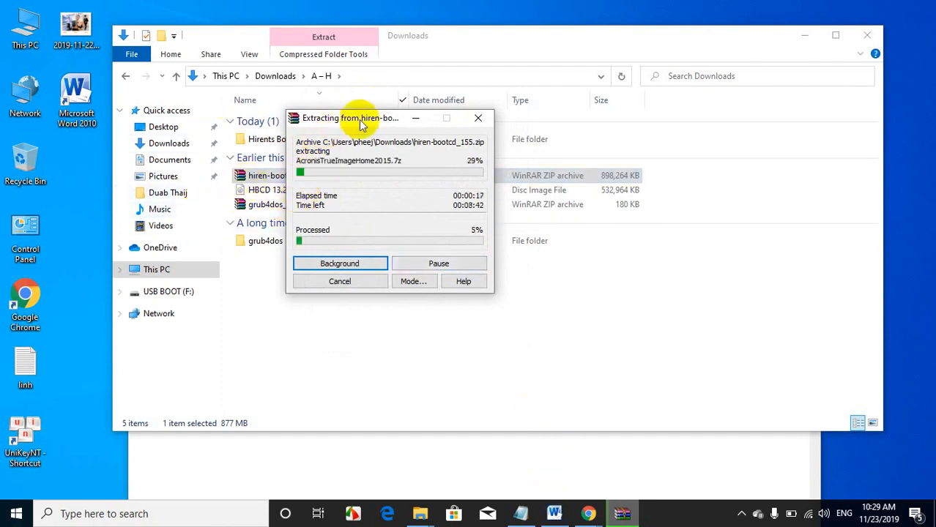
{"action": "left_click_drag", "start_coordinate": [362, 125], "coordinate": [431, 179]}
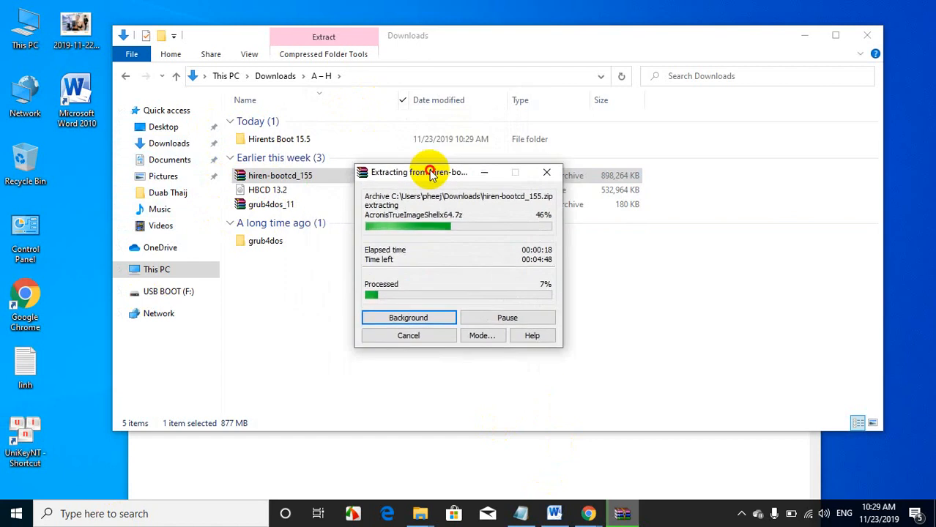
Step: Look through Downloads and New Volume (D:) for the Windows 7 and Windows 10 ghost images, ending back in Downloads
{"action": "left_click", "coordinate": [126, 76]}
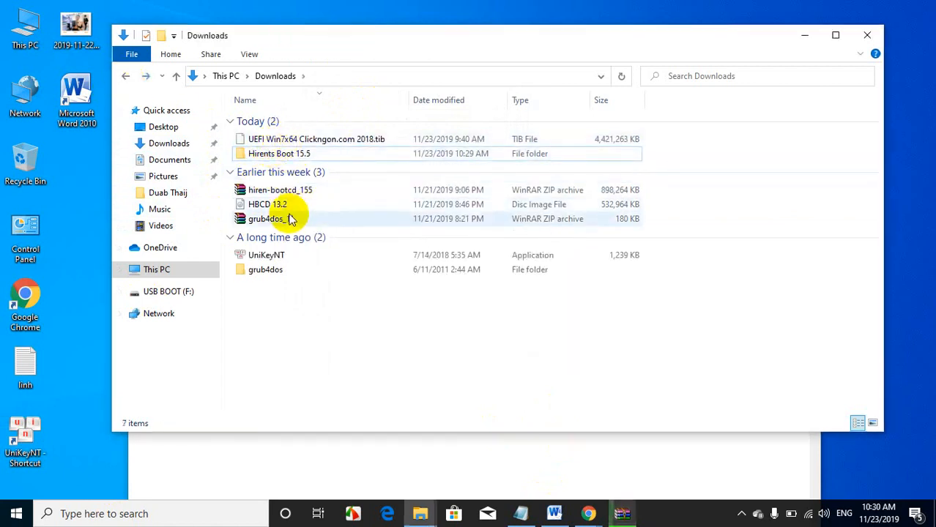
{"action": "left_click", "coordinate": [277, 138]}
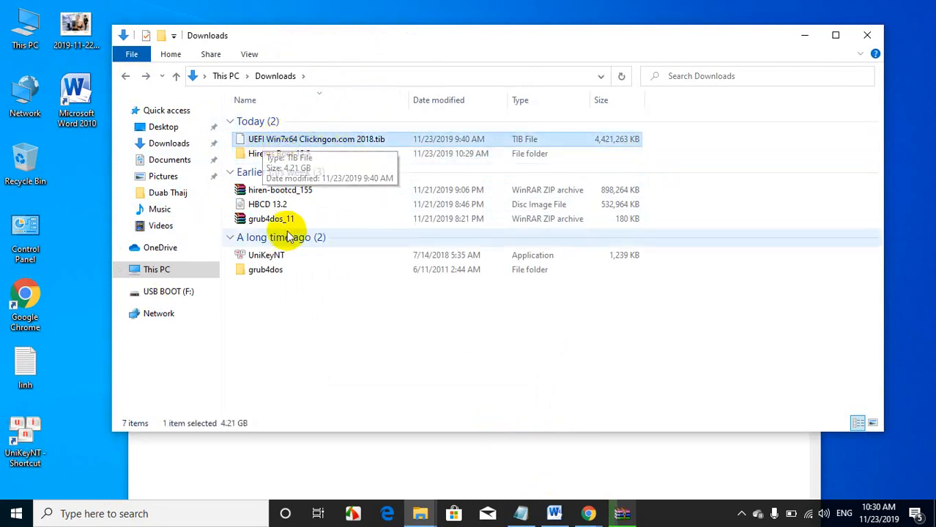
{"action": "left_click", "coordinate": [124, 77]}
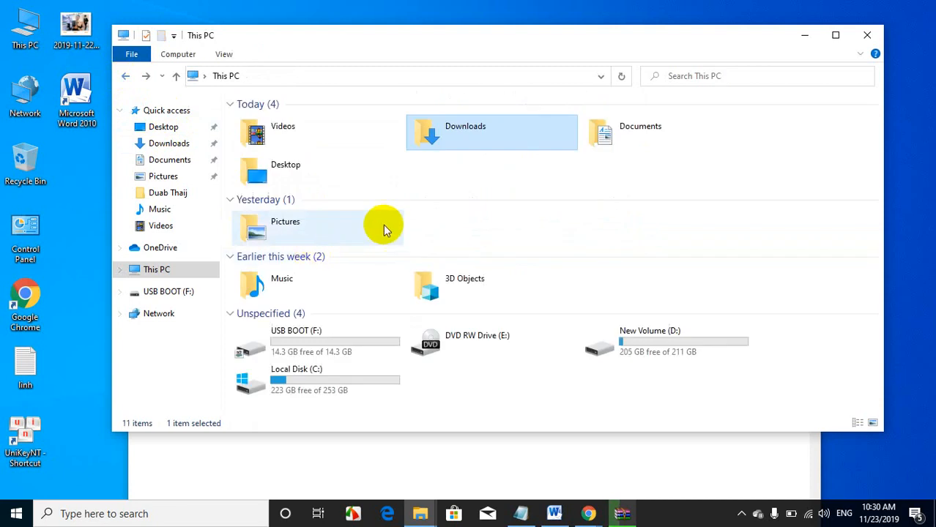
{"action": "double_click", "coordinate": [603, 350]}
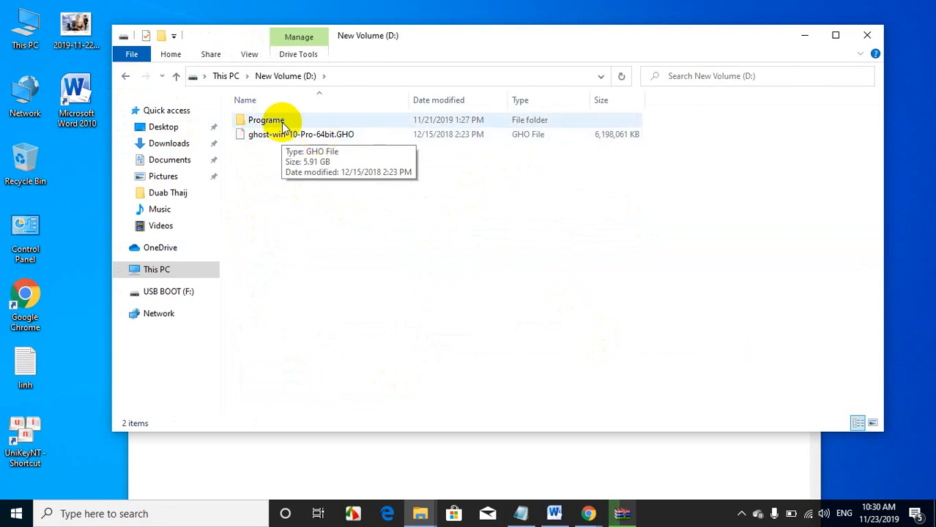
{"action": "left_click", "coordinate": [125, 76]}
{"action": "double_click", "coordinate": [460, 135]}
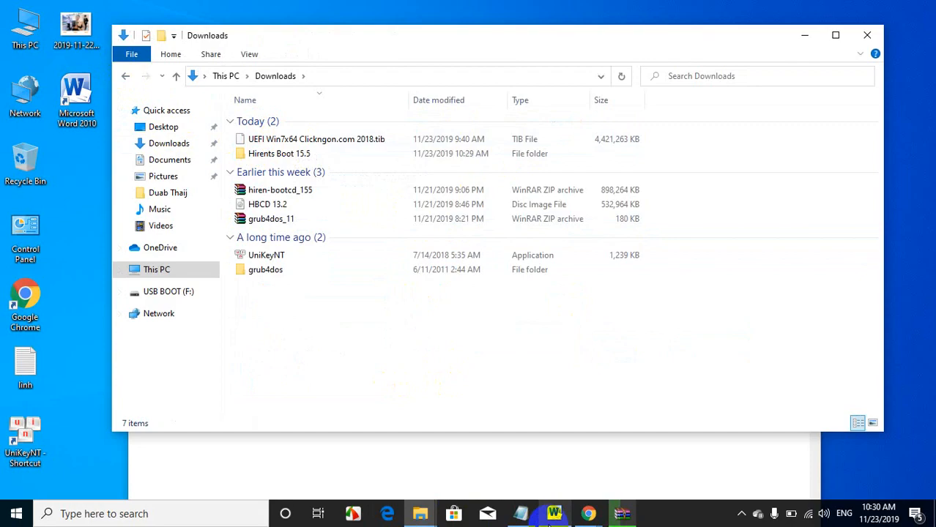
Step: Copy the Ghost win7 64bit link from the linh note and open it in the Chrome window showing a new tab
{"action": "left_click", "coordinate": [554, 513]}
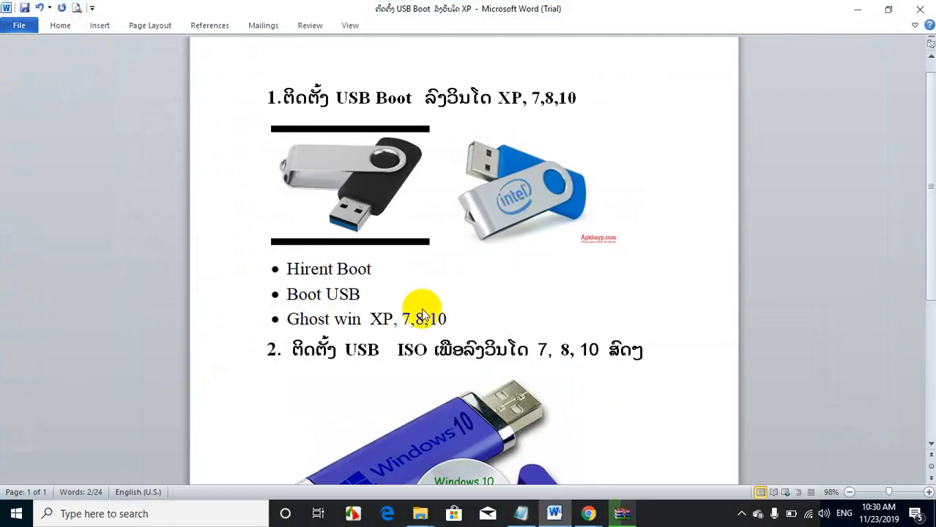
{"action": "left_click", "coordinate": [521, 514]}
{"action": "scroll", "coordinate": [267, 297], "scroll_direction": "down", "scroll_amount": 1}
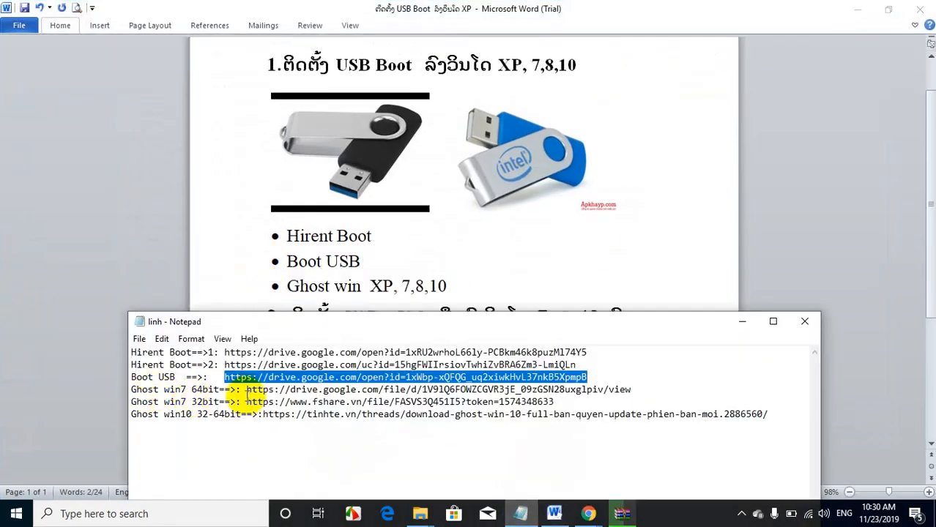
{"action": "left_click_drag", "start_coordinate": [248, 392], "coordinate": [634, 396]}
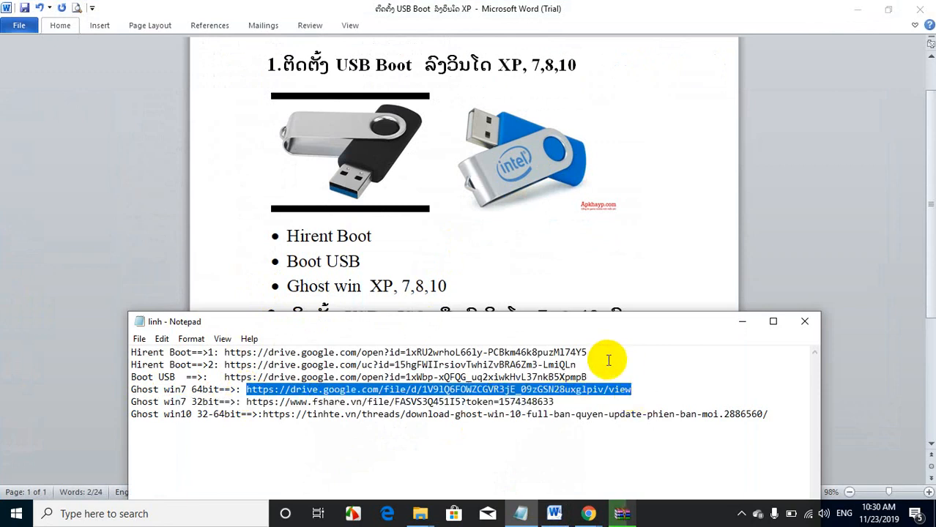
{"action": "left_click", "coordinate": [589, 517]}
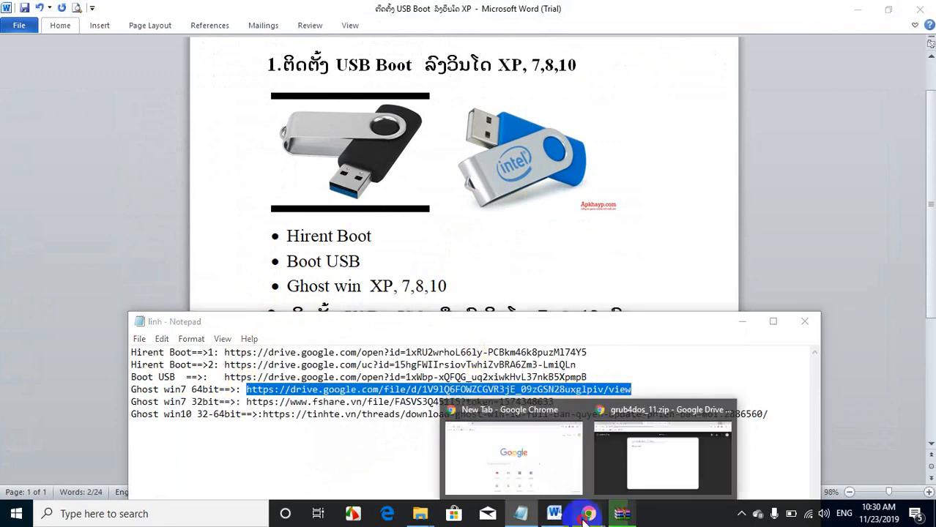
{"action": "left_click", "coordinate": [536, 483]}
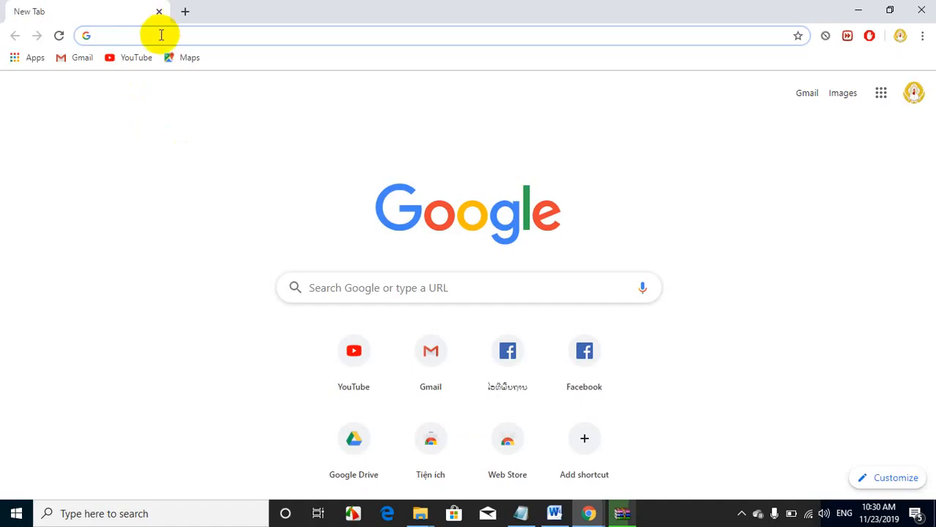
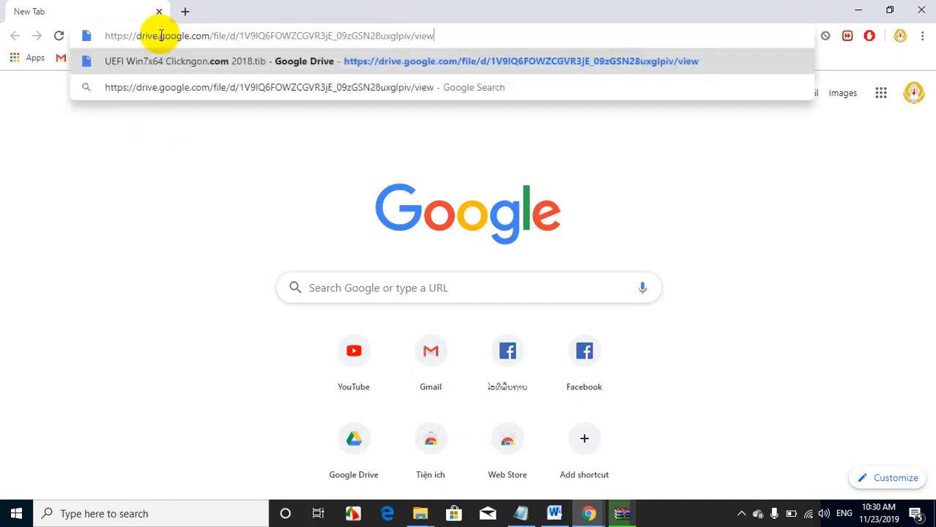
{"action": "left_click", "coordinate": [191, 63]}
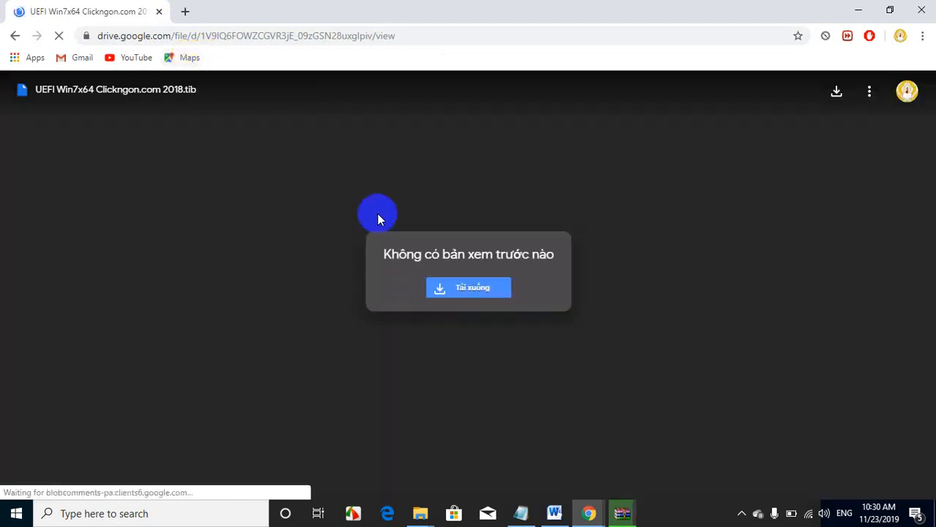
Step: Try to download UEFI Win7x64 Clickngon.com 2018.tib from its Google Drive page and minimize the browser
{"action": "left_click", "coordinate": [468, 287]}
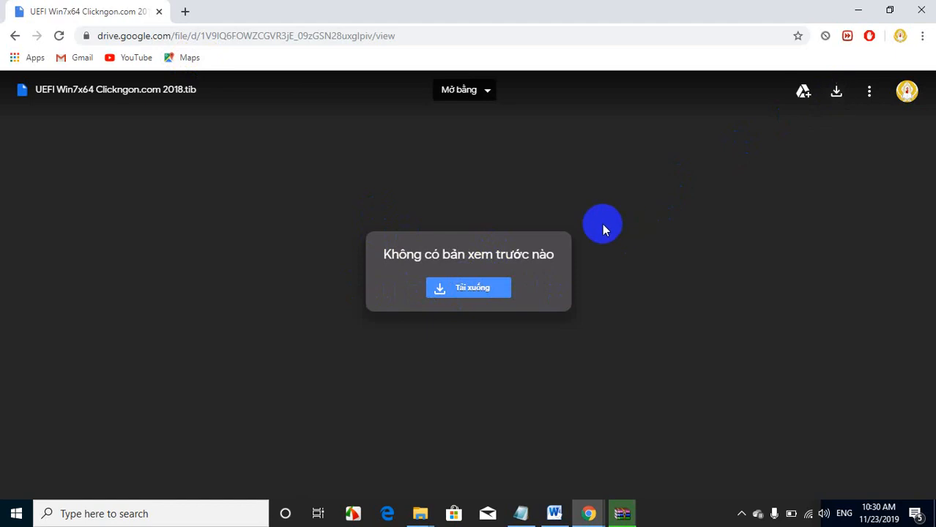
{"action": "left_click", "coordinate": [454, 290]}
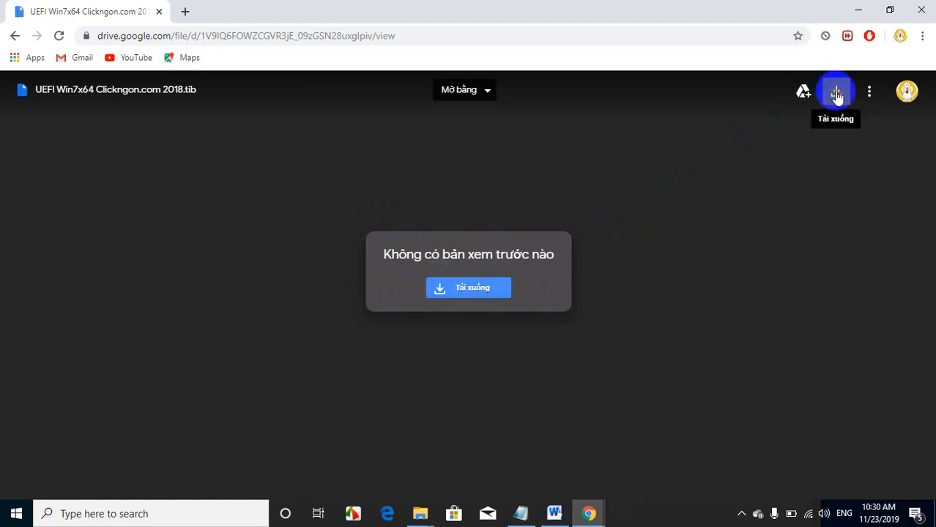
{"action": "left_click", "coordinate": [858, 9]}
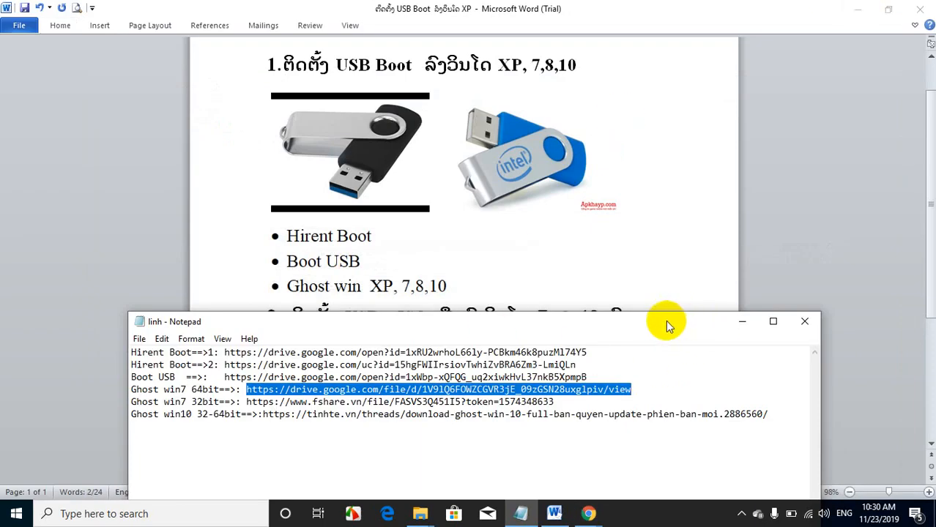
Step: Close the linh note and minimize the Word document to return to the Downloads folder window
{"action": "left_click_drag", "start_coordinate": [665, 320], "coordinate": [673, 247]}
{"action": "left_click", "coordinate": [809, 248]}
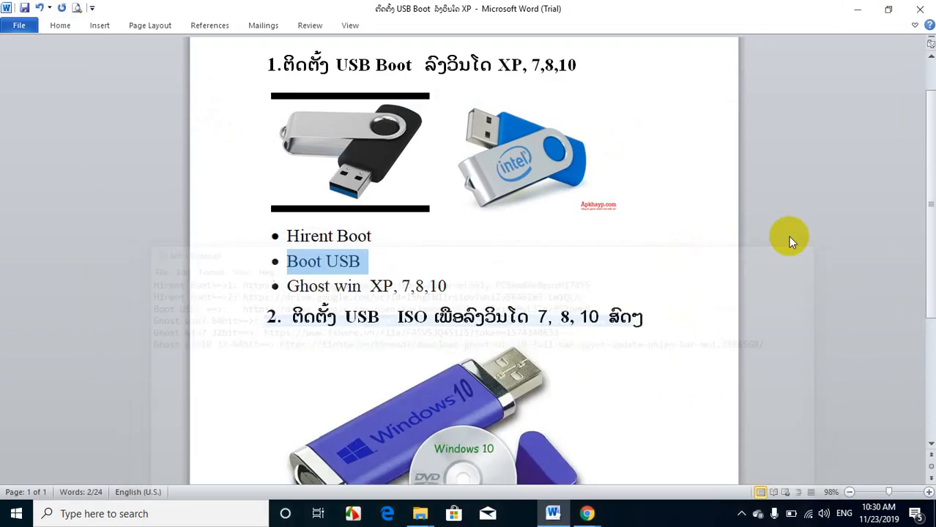
{"action": "scroll", "coordinate": [290, 137], "scroll_direction": "up", "scroll_amount": 1}
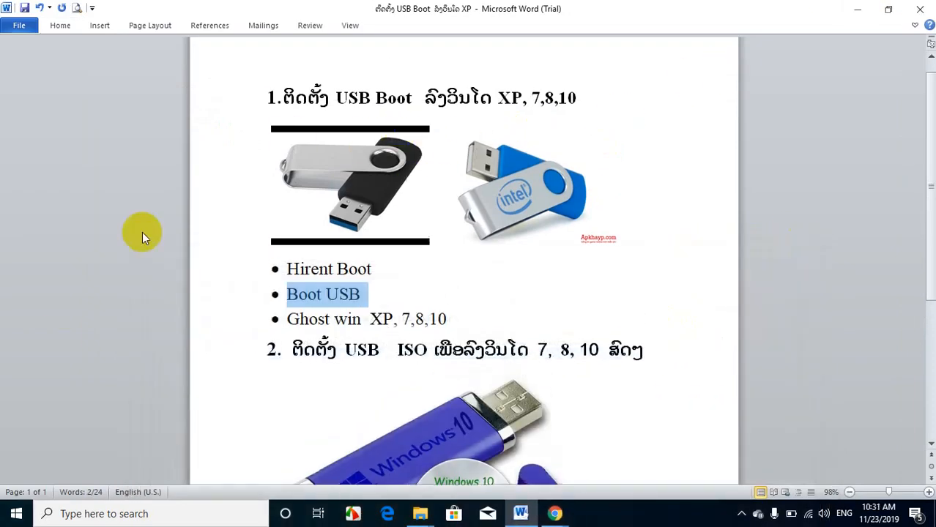
{"action": "left_click", "coordinate": [854, 7]}
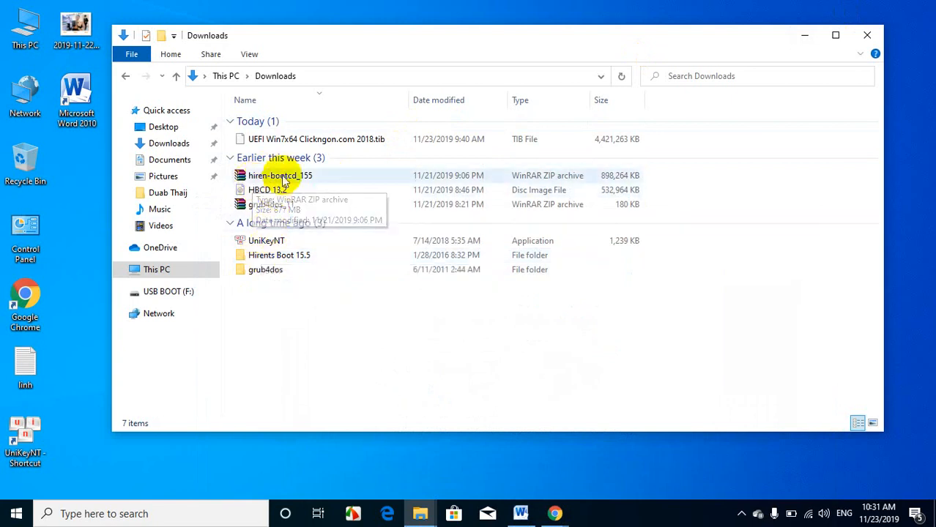
Step: Copy everything in the extracted Hirents Boot 15.5 folder to the root of USB BOOT (F:), shifting the progress window off the file list
{"action": "left_click", "coordinate": [269, 261]}
{"action": "double_click", "coordinate": [268, 262]}
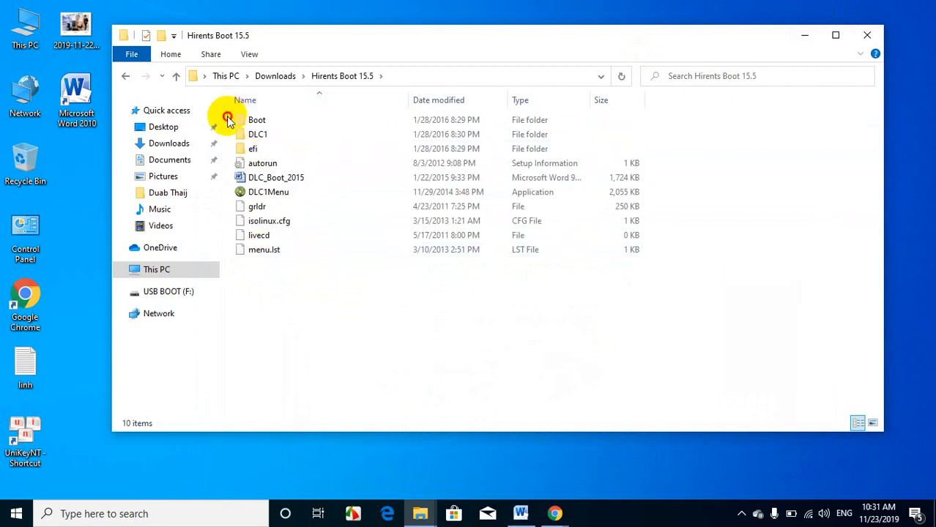
{"action": "left_click_drag", "start_coordinate": [227, 119], "coordinate": [264, 256]}
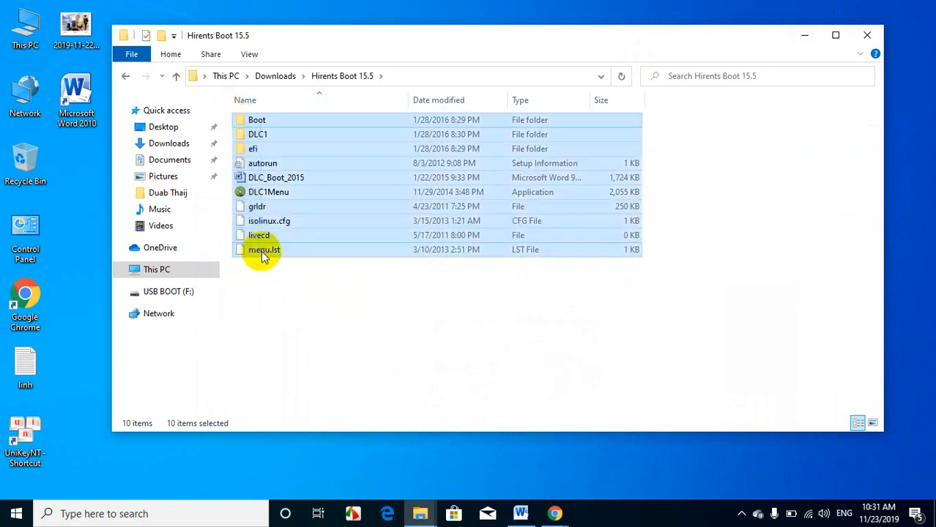
{"action": "right_click", "coordinate": [264, 249]}
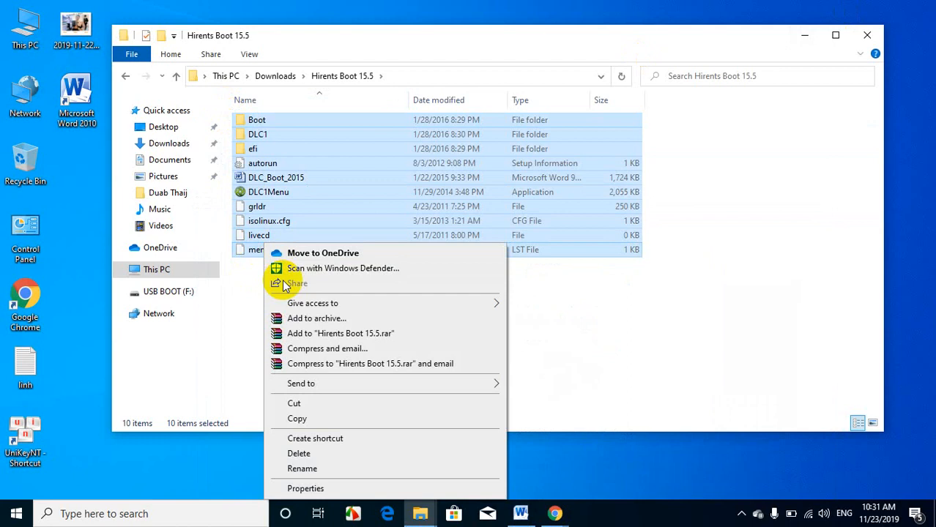
{"action": "left_click", "coordinate": [330, 417]}
{"action": "left_click", "coordinate": [167, 292]}
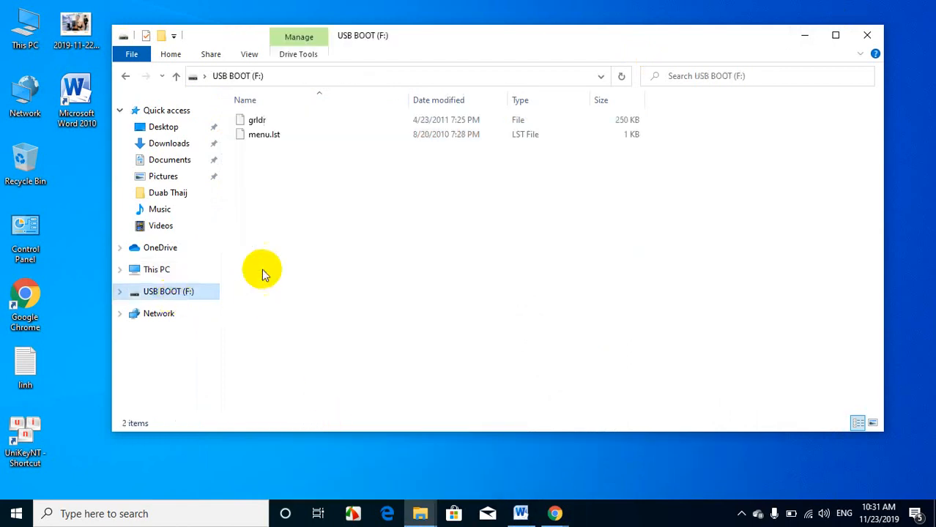
{"action": "right_click", "coordinate": [262, 160]}
{"action": "left_click", "coordinate": [306, 256]}
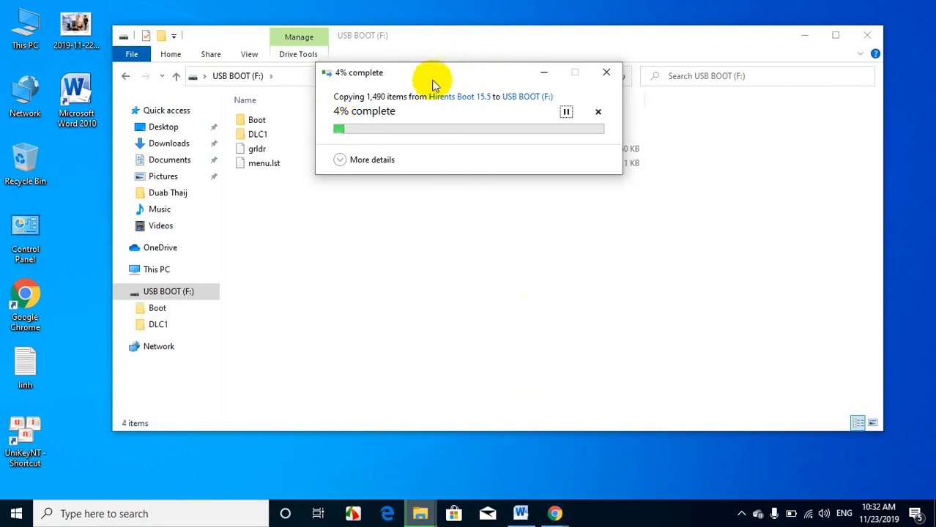
{"action": "left_click_drag", "start_coordinate": [433, 85], "coordinate": [408, 118]}
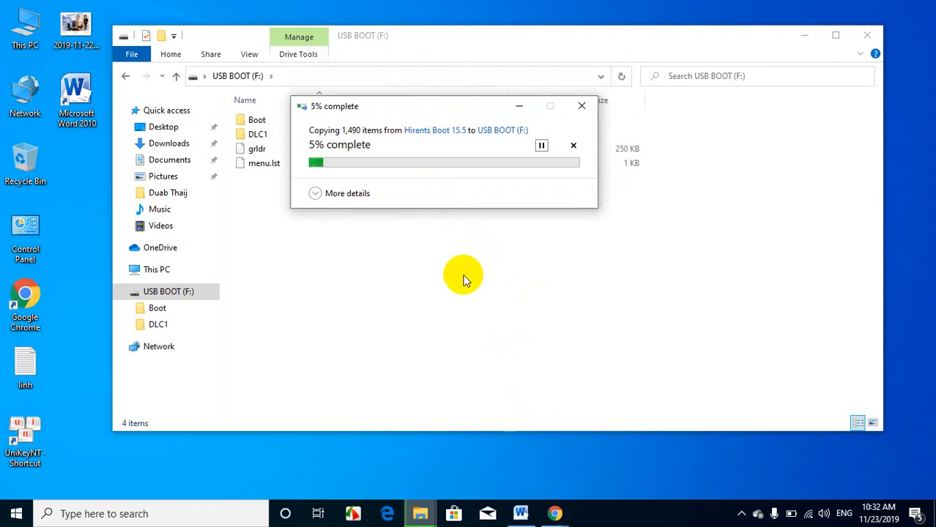
{"action": "left_click_drag", "start_coordinate": [380, 107], "coordinate": [377, 119]}
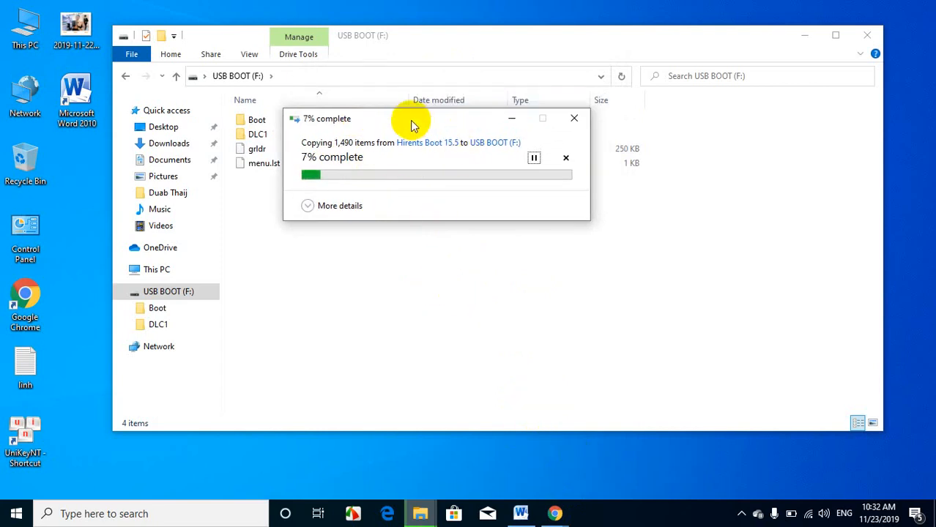
{"action": "left_click_drag", "start_coordinate": [412, 123], "coordinate": [431, 145]}
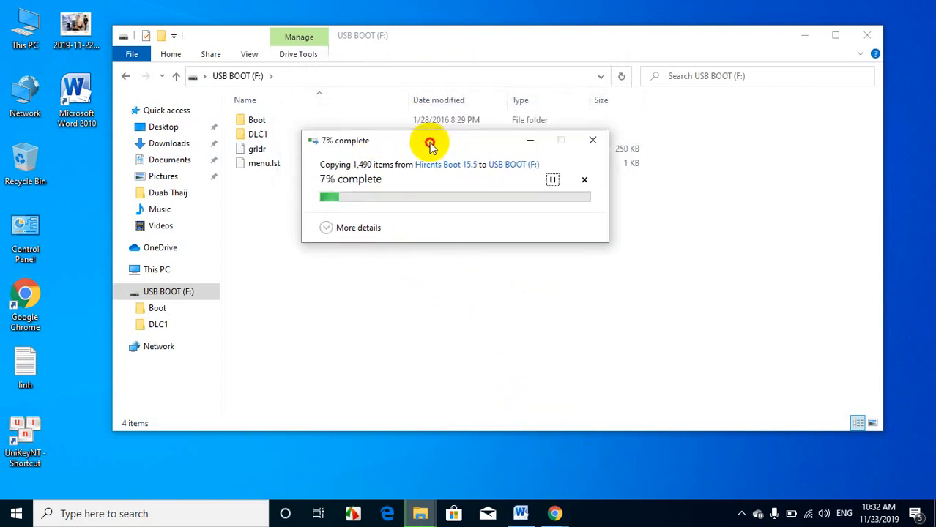
Step: Go back through the previously visited folders to the This PC overview of folders and drives
{"action": "left_click", "coordinate": [125, 76]}
{"action": "left_click", "coordinate": [125, 76]}
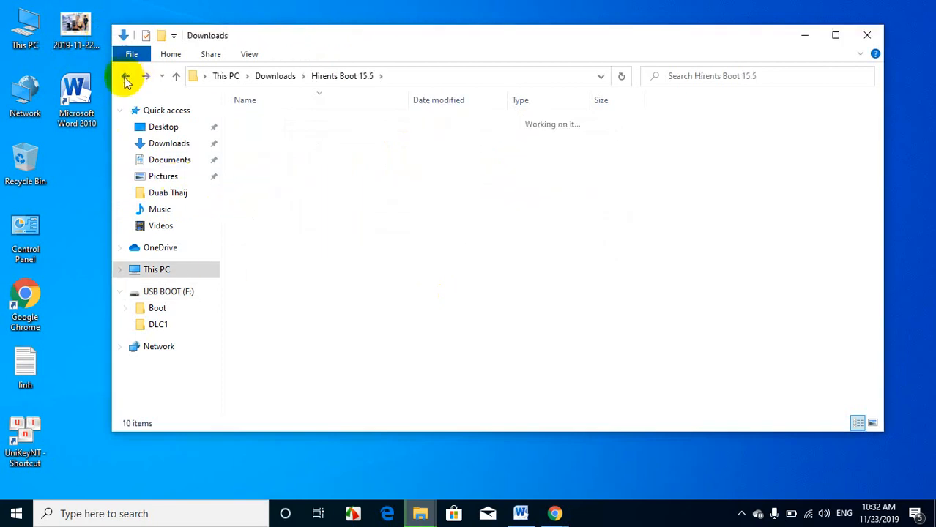
{"action": "left_click", "coordinate": [125, 76]}
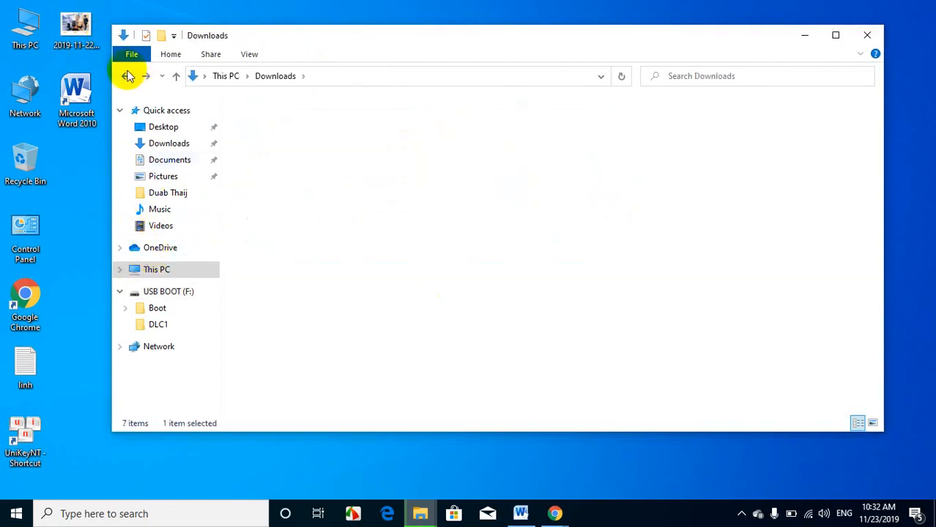
{"action": "left_click", "coordinate": [125, 76]}
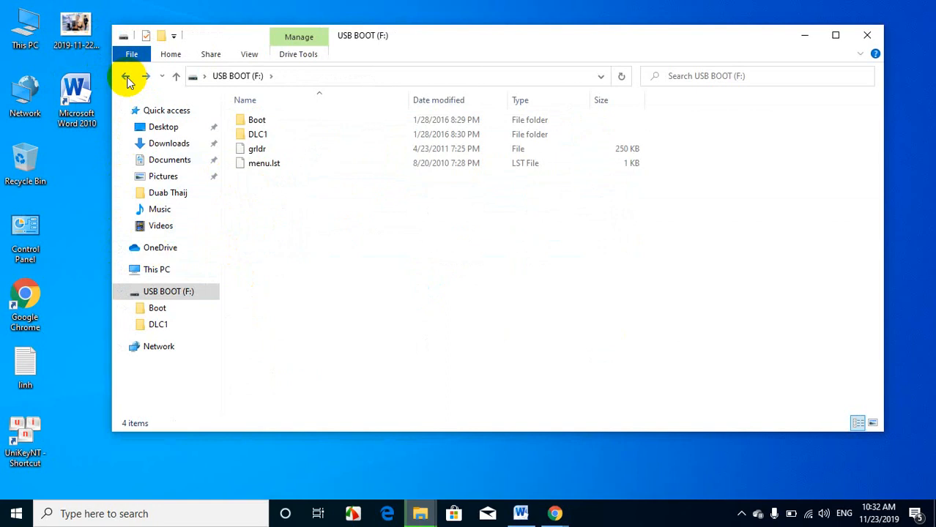
{"action": "left_click", "coordinate": [125, 76]}
{"action": "left_click", "coordinate": [125, 76]}
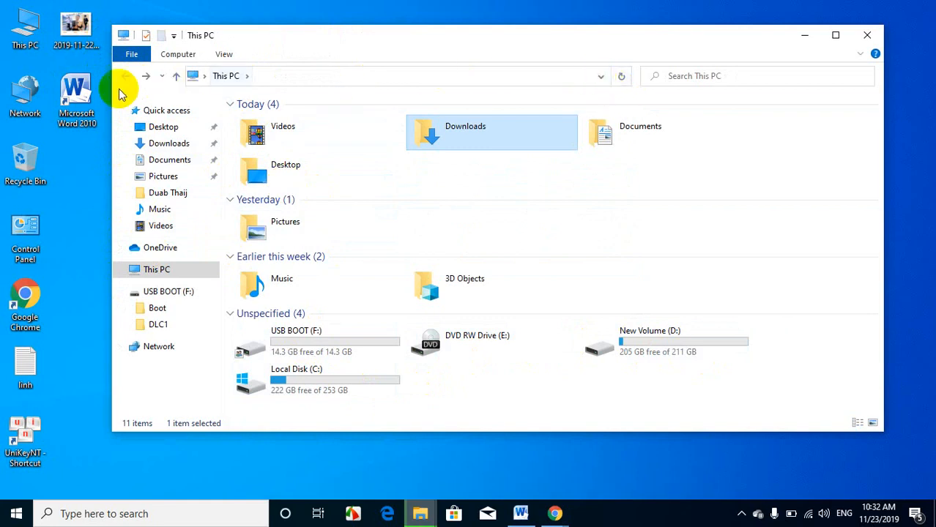
{"action": "left_click", "coordinate": [229, 105]}
{"action": "left_click", "coordinate": [228, 104]}
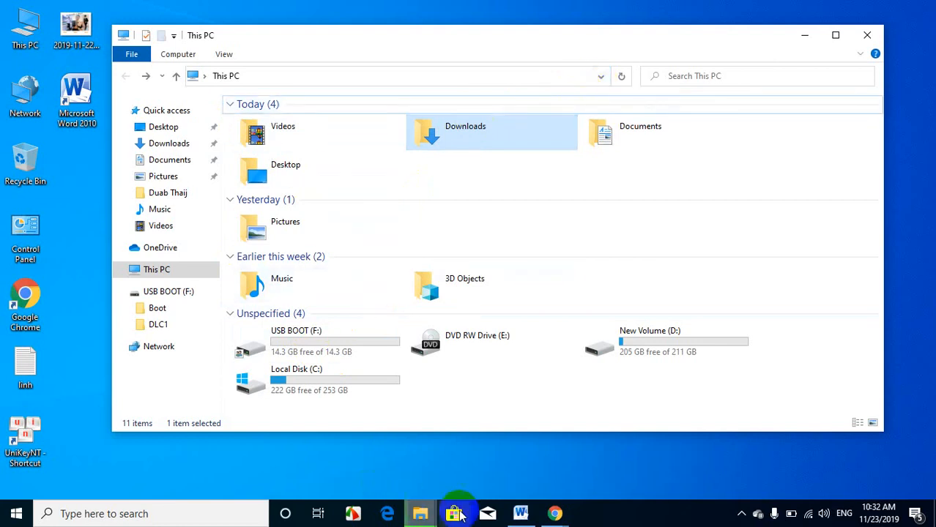
Step: Bring the copy progress window to the front, move it aside and close the This PC window
{"action": "mouse_move", "coordinate": [420, 513]}
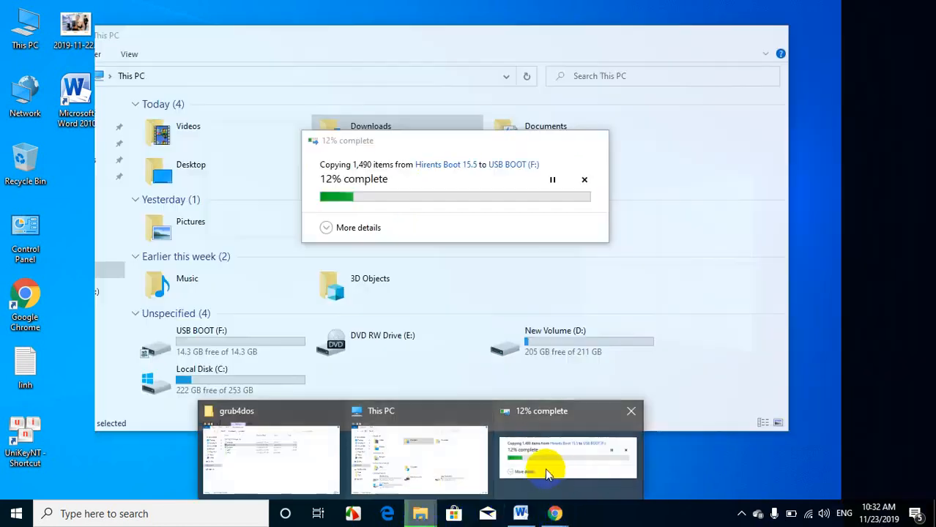
{"action": "left_click", "coordinate": [548, 472]}
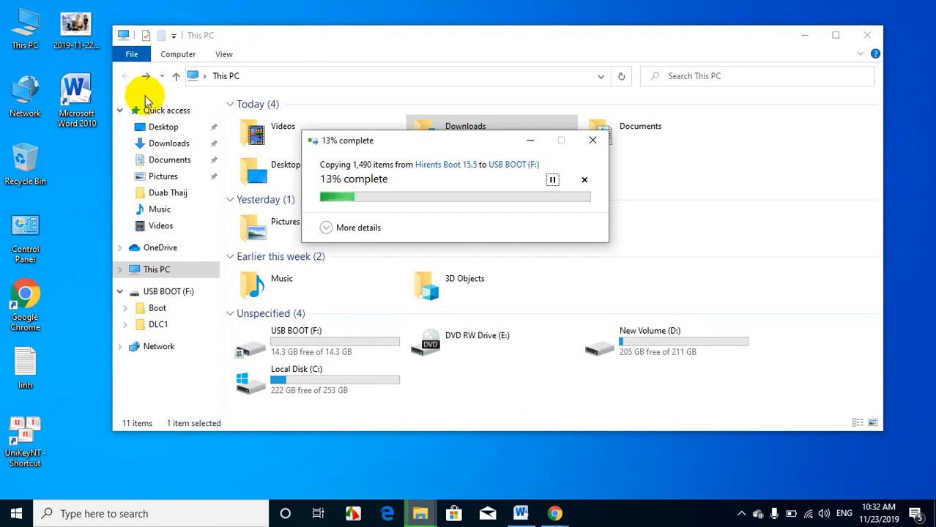
{"action": "left_click_drag", "start_coordinate": [382, 139], "coordinate": [554, 189]}
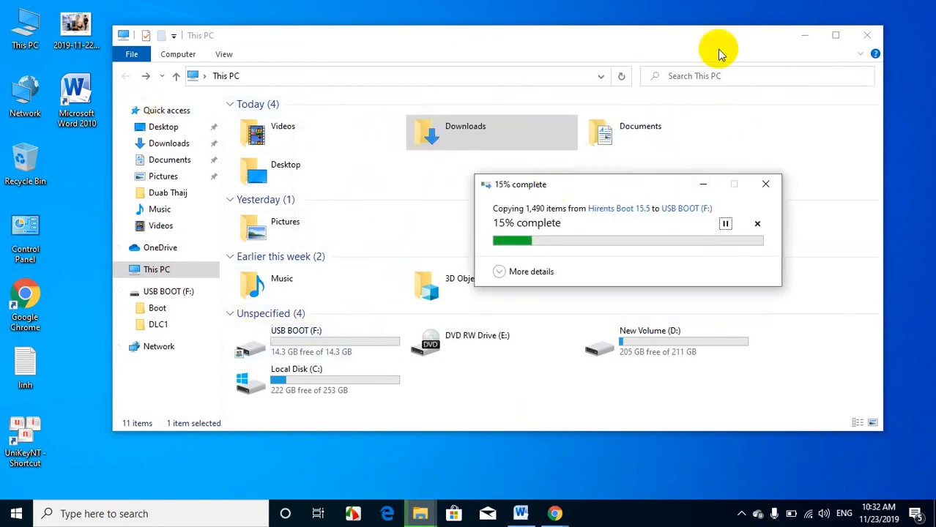
{"action": "left_click", "coordinate": [864, 37]}
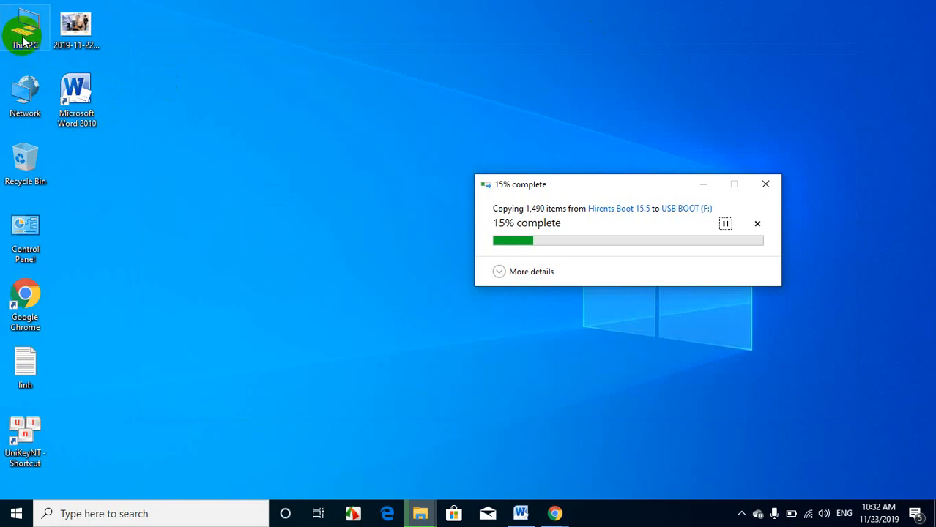
Step: Open This PC, shift its window up out of the way and bring the copy progress window to the front
{"action": "double_click", "coordinate": [24, 37]}
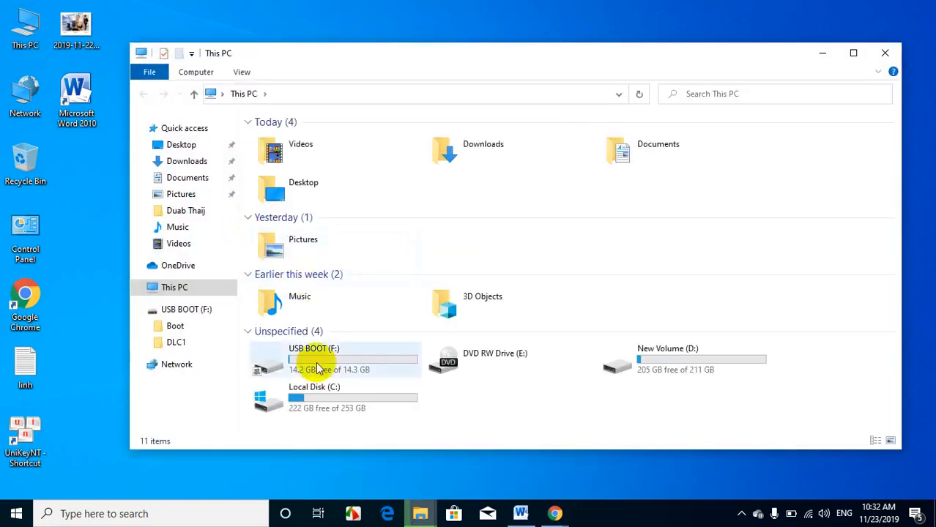
{"action": "left_click_drag", "start_coordinate": [423, 50], "coordinate": [368, 13]}
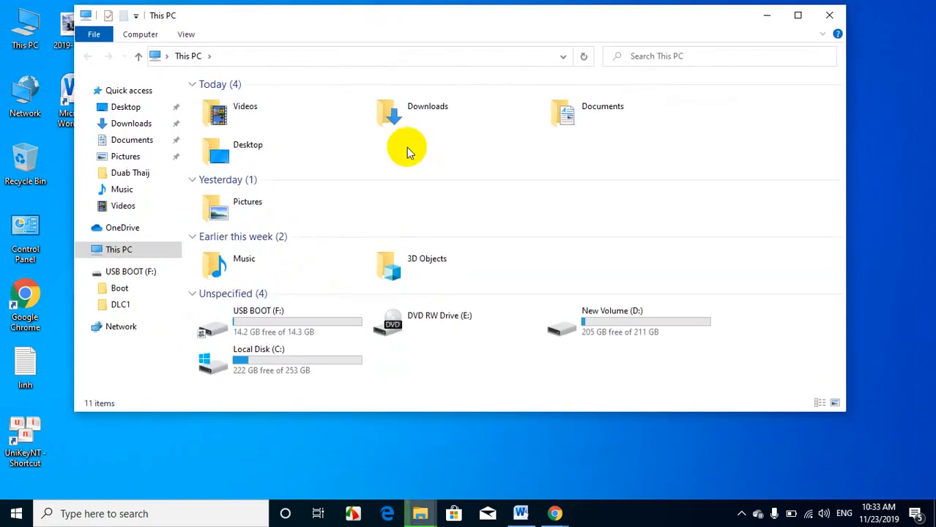
{"action": "mouse_move", "coordinate": [419, 509]}
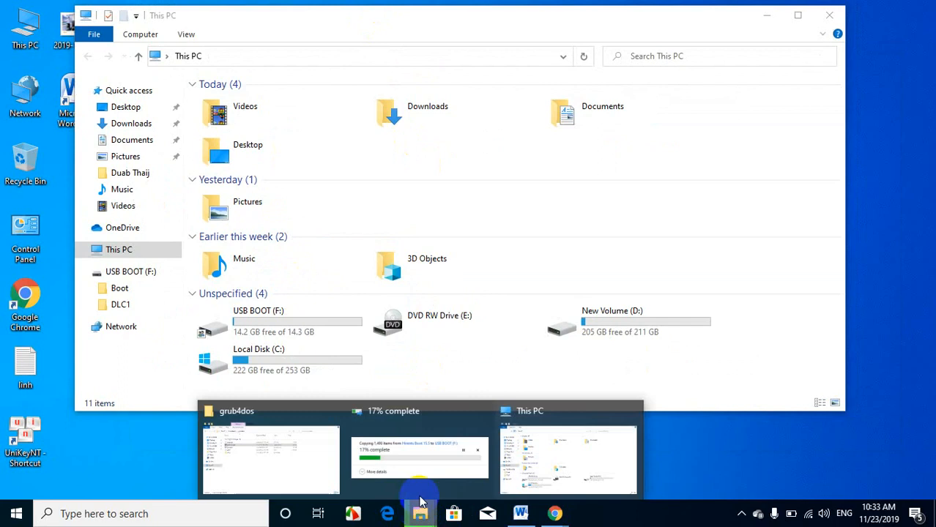
{"action": "left_click", "coordinate": [422, 470]}
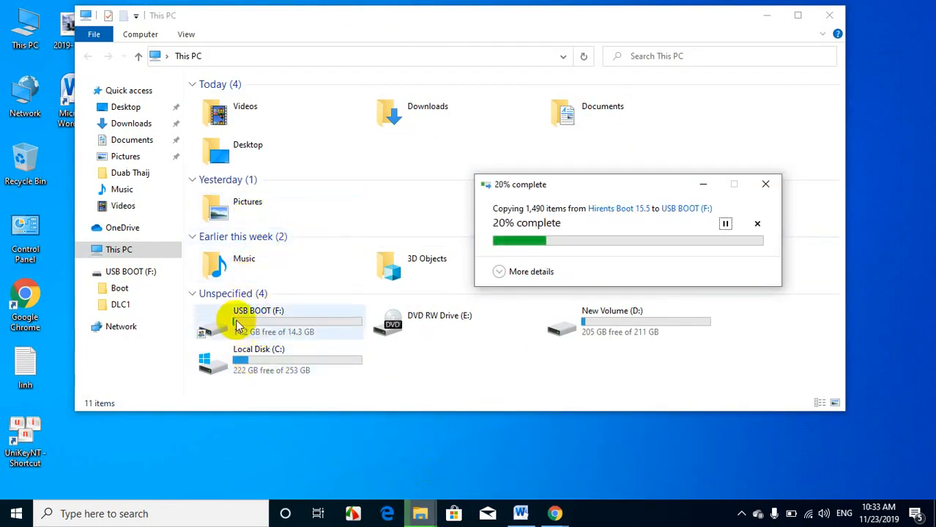
{"action": "left_click", "coordinate": [740, 512]}
{"action": "left_click", "coordinate": [396, 473]}
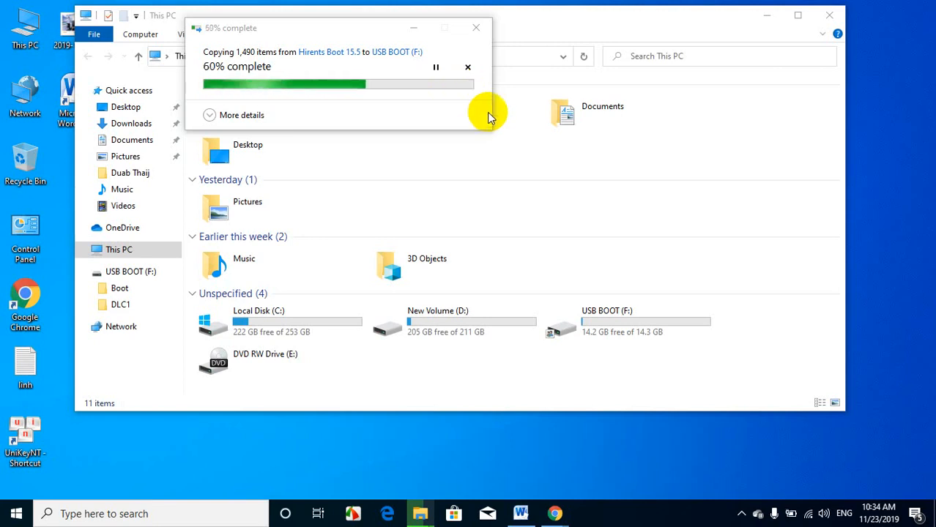
{"action": "left_click", "coordinate": [742, 512]}
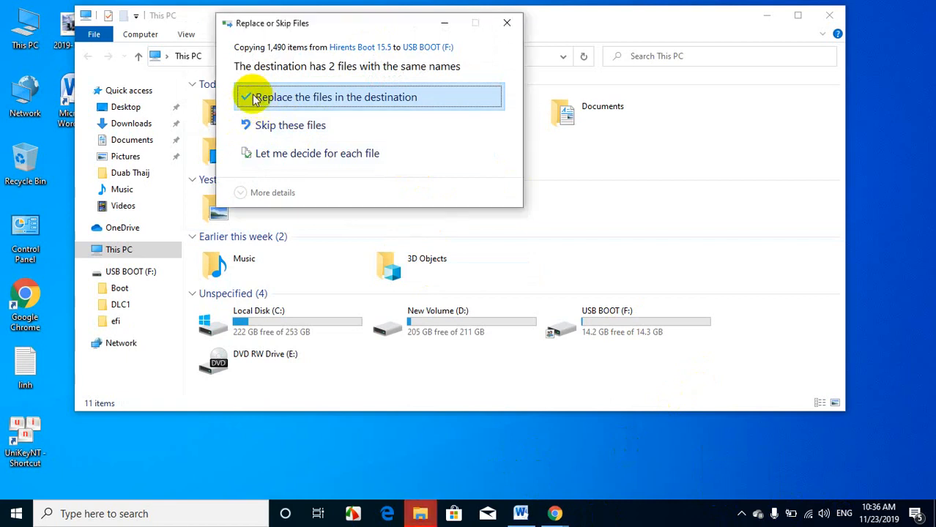
Step: Replace the same-named files in the copy destination, and check the root contents of USB BOOT (F:) before returning to This PC
{"action": "left_click", "coordinate": [254, 98]}
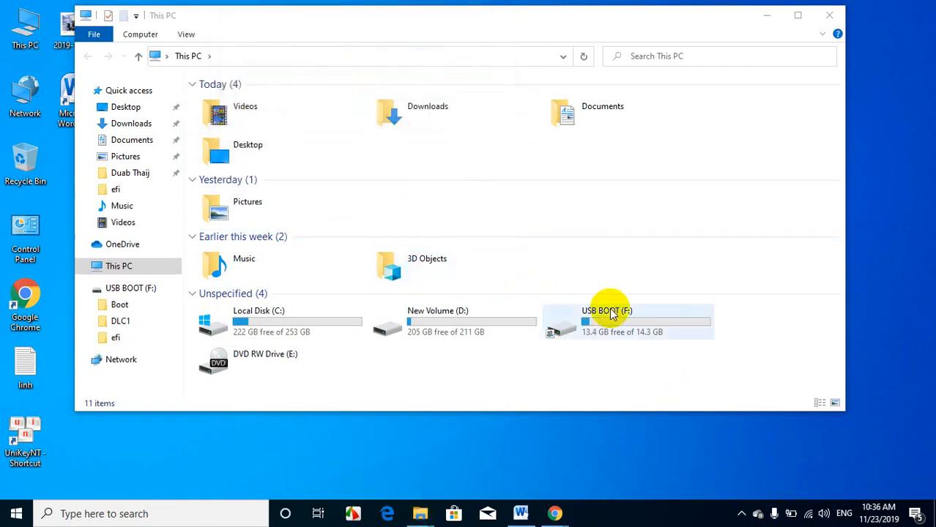
{"action": "double_click", "coordinate": [623, 331]}
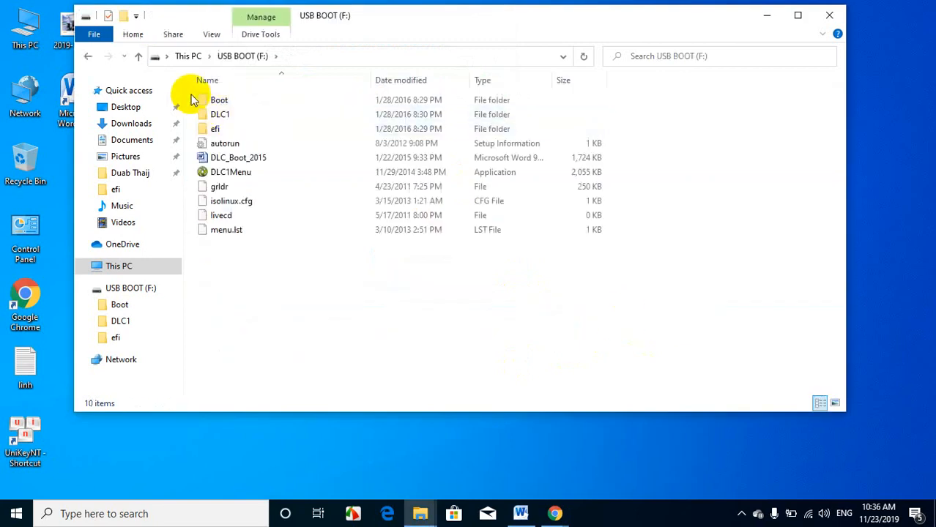
{"action": "left_click_drag", "start_coordinate": [191, 99], "coordinate": [238, 257]}
{"action": "left_click", "coordinate": [250, 286]}
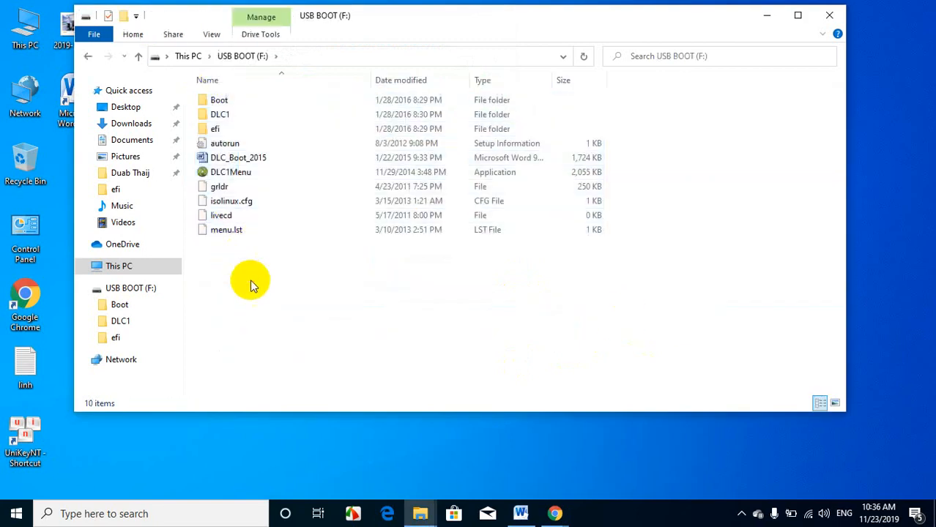
{"action": "left_click", "coordinate": [88, 55]}
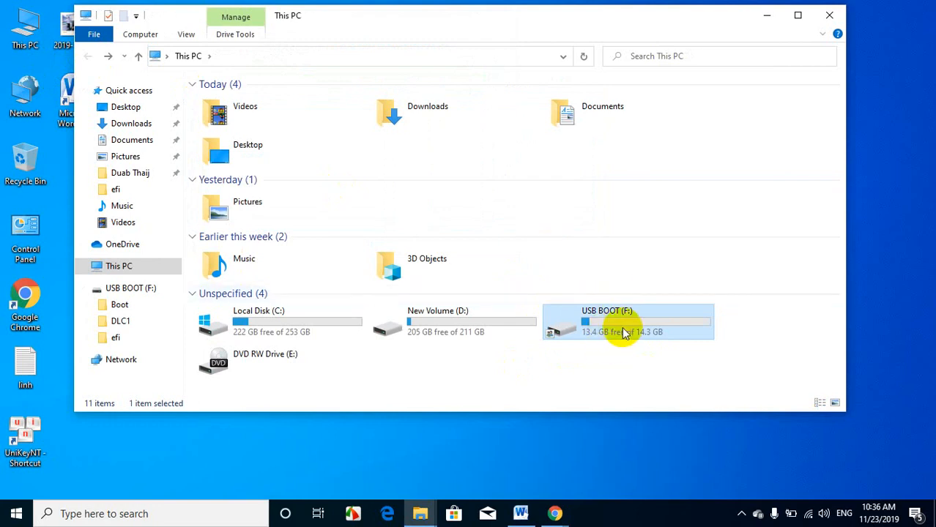
{"action": "mouse_move", "coordinate": [625, 334]}
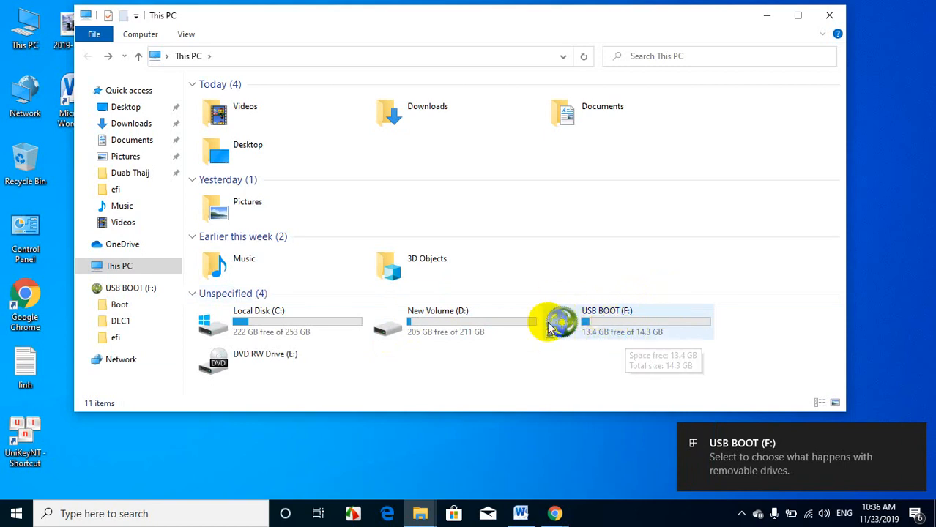
{"action": "double_click", "coordinate": [638, 329]}
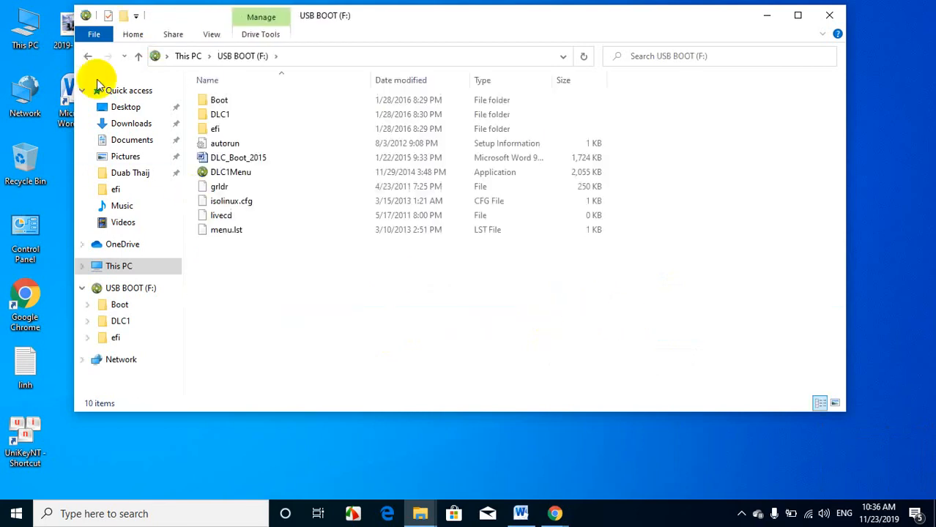
{"action": "left_click", "coordinate": [89, 59]}
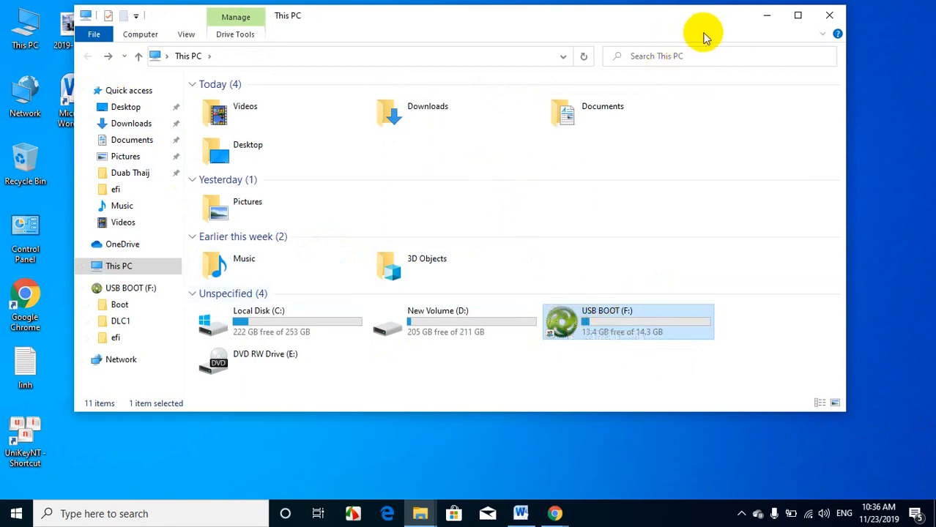
Step: Locate the UEFI Win7x64 Clickngon.com 2018.tib image in the Downloads folder and return to This PC
{"action": "left_click", "coordinate": [423, 119]}
{"action": "double_click", "coordinate": [423, 119]}
{"action": "left_click", "coordinate": [219, 123]}
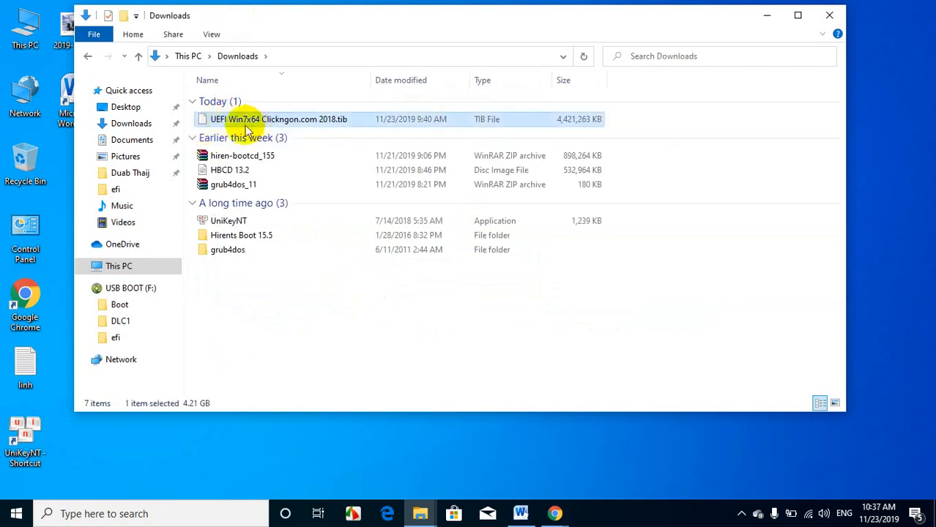
{"action": "left_click", "coordinate": [89, 56]}
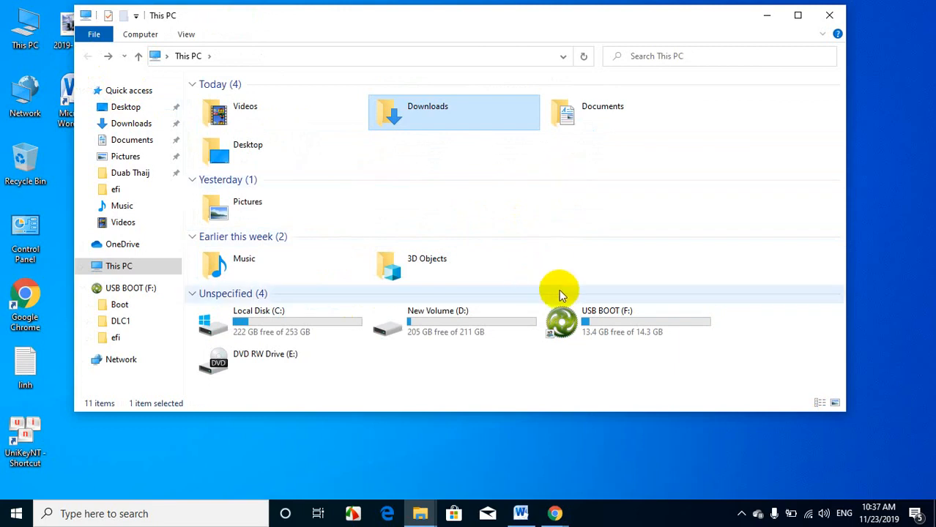
Step: Locate the Windows 10 Pro 64-bit GHO image on New Volume (D:) and return to This PC
{"action": "left_click", "coordinate": [449, 335]}
{"action": "double_click", "coordinate": [449, 335]}
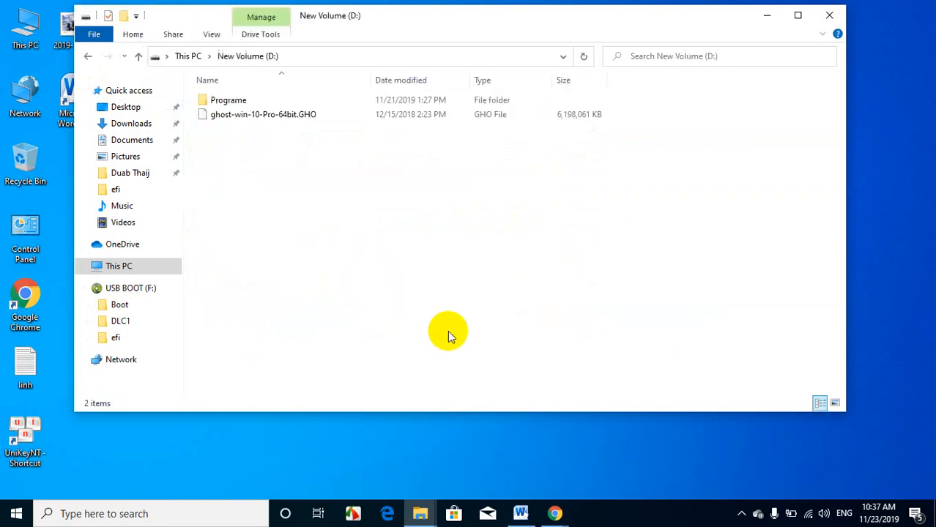
{"action": "left_click", "coordinate": [261, 115]}
{"action": "left_click", "coordinate": [88, 57]}
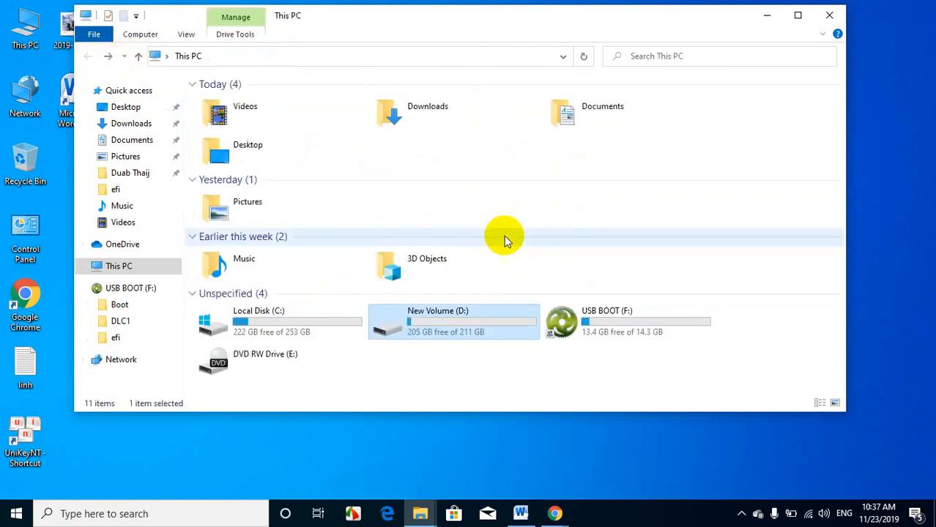
Step: Revisit the Downloads folder briefly, go back to This PC and select the USB BOOT (F:) drive
{"action": "double_click", "coordinate": [429, 115]}
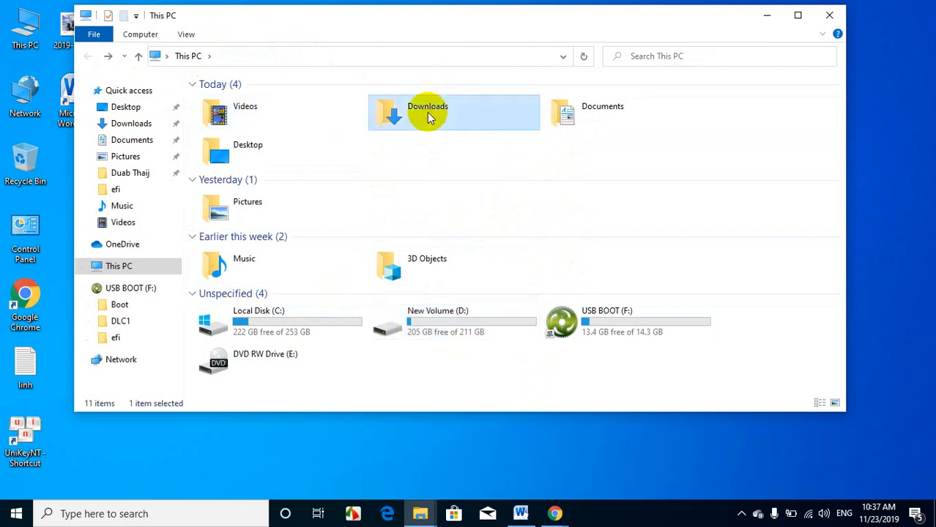
{"action": "left_click", "coordinate": [87, 56]}
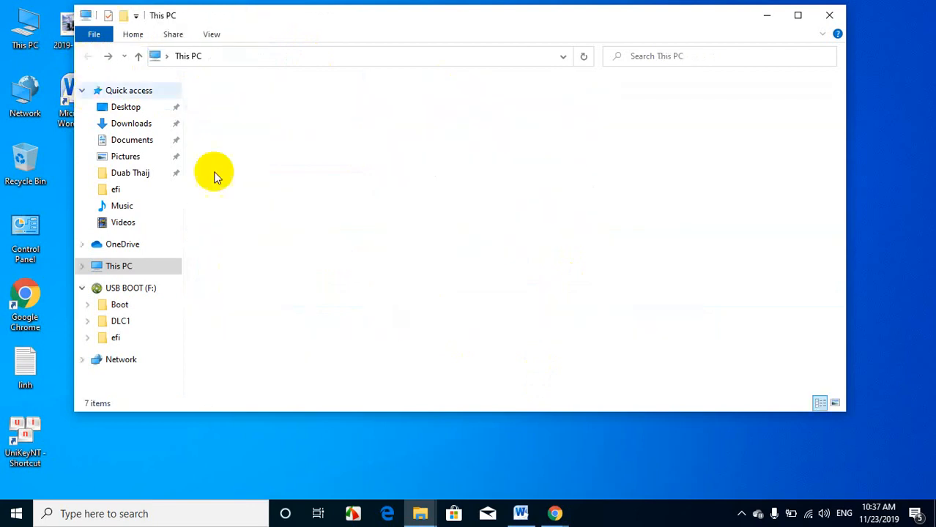
{"action": "left_click", "coordinate": [454, 331]}
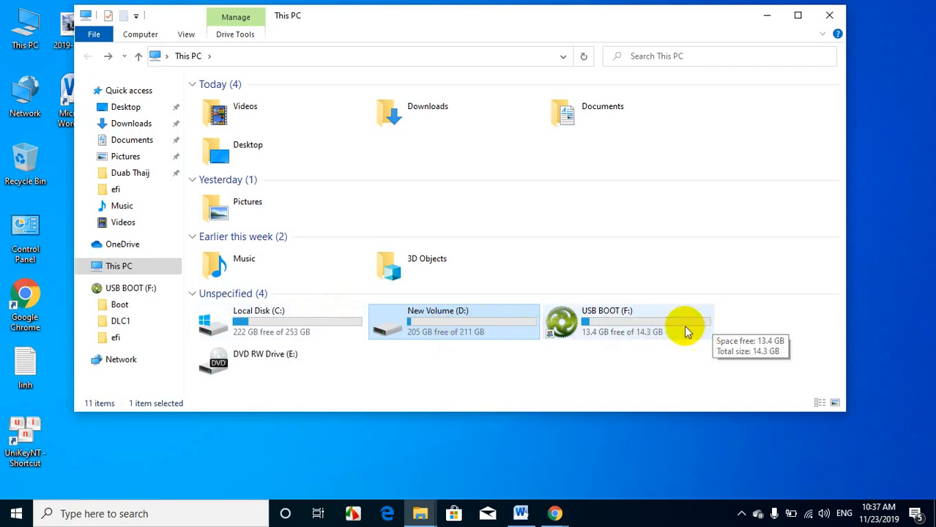
{"action": "left_click", "coordinate": [655, 334]}
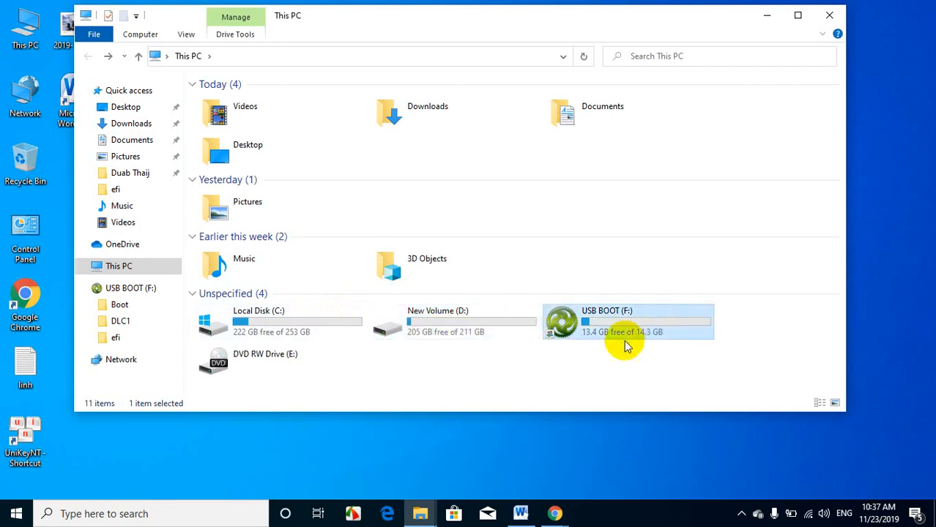